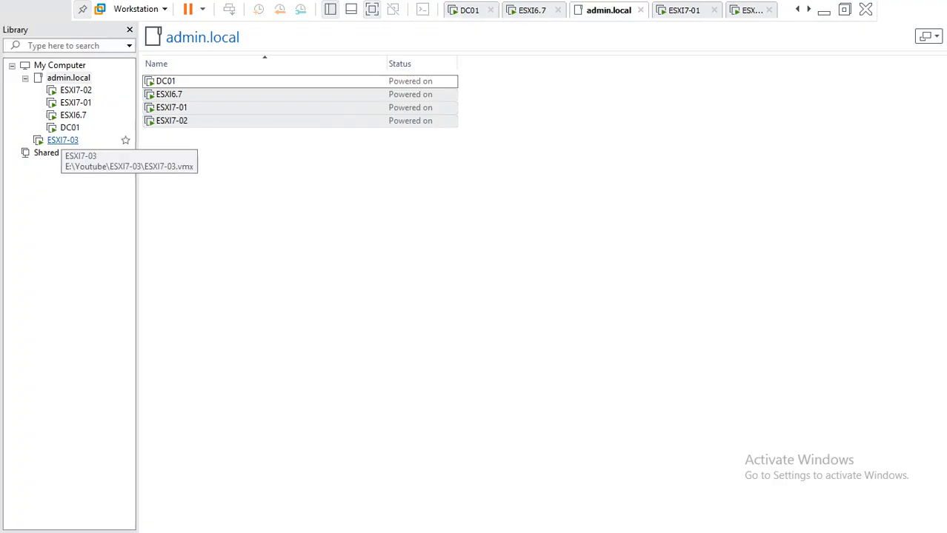
Step: Open the ESXI7-03 console and log in as root with the root password
left_click(63, 141)
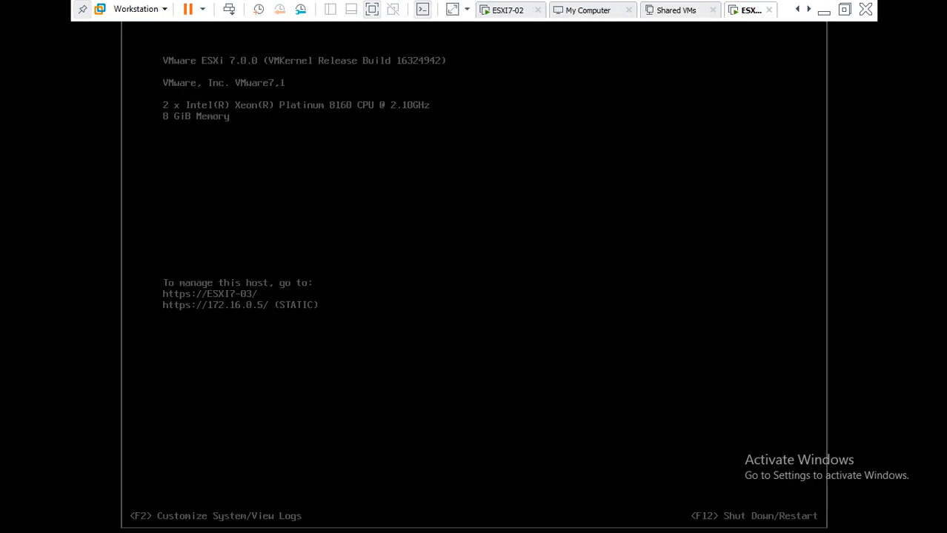
key("F2")
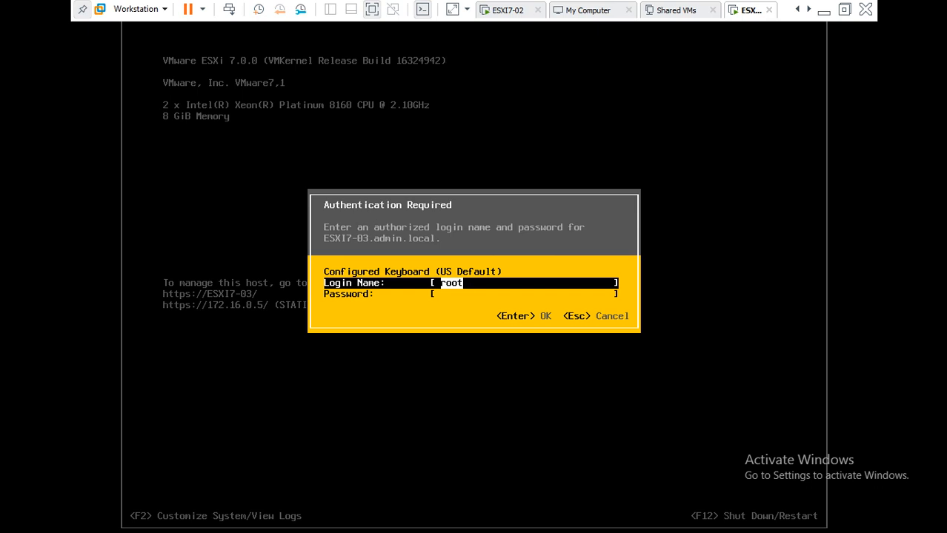
key("Tab")
type("**")
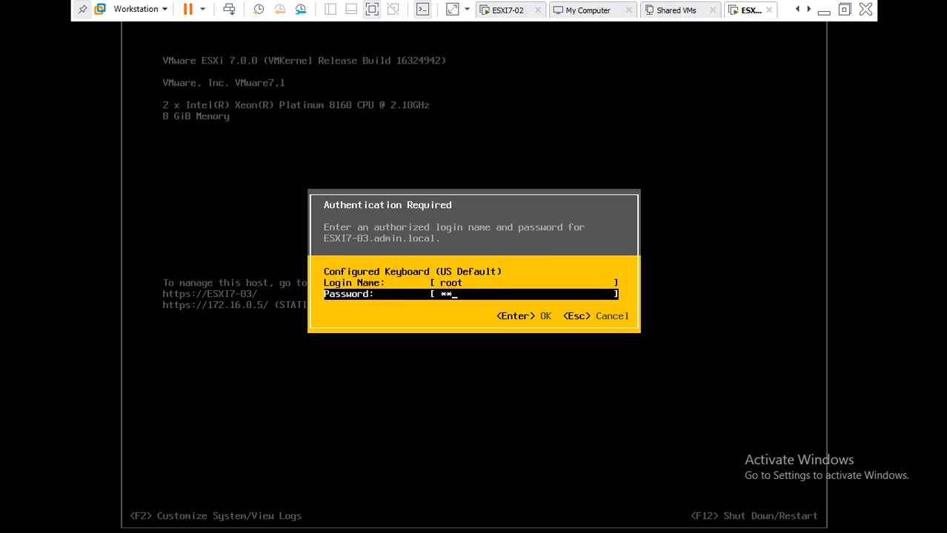
type("******")
key("Return")
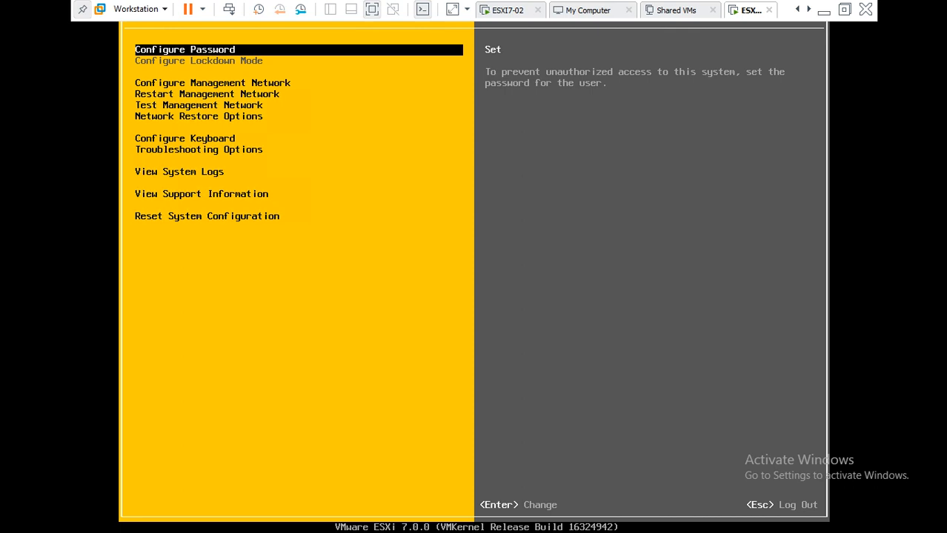
Step: Enable ESXi Shell under Troubleshooting Options and switch to the shell login prompt with Alt+F1
key("Down")
key("Down")
key("Down")
key("Down")
key("Down")
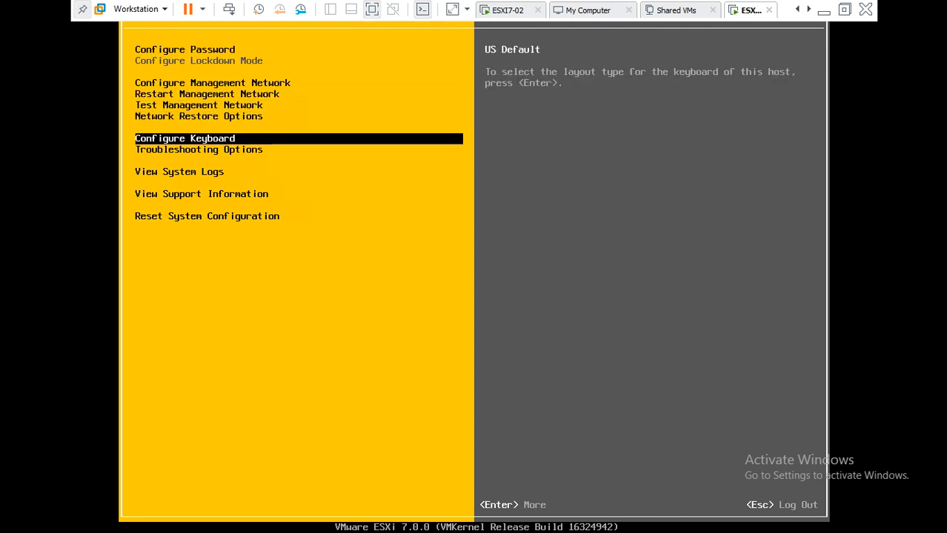
key("Down")
key("Return")
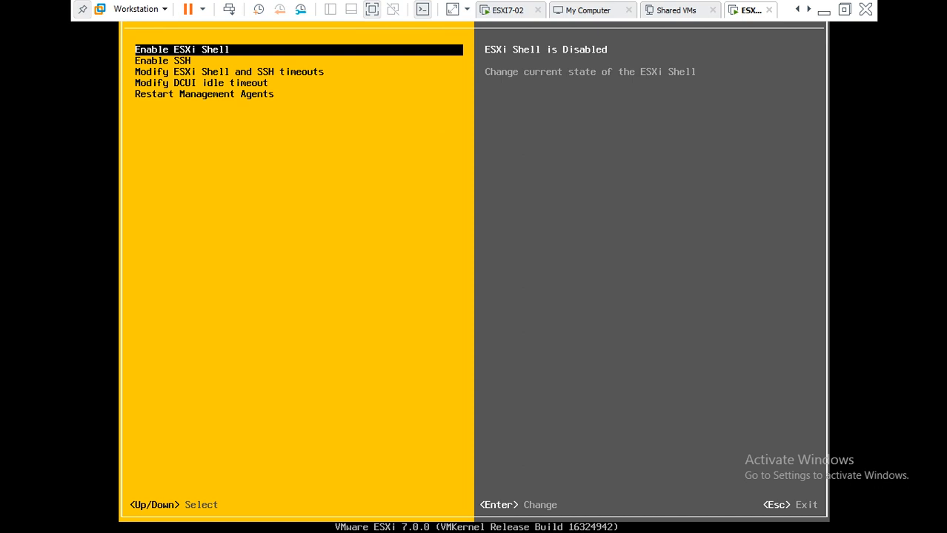
key("Return")
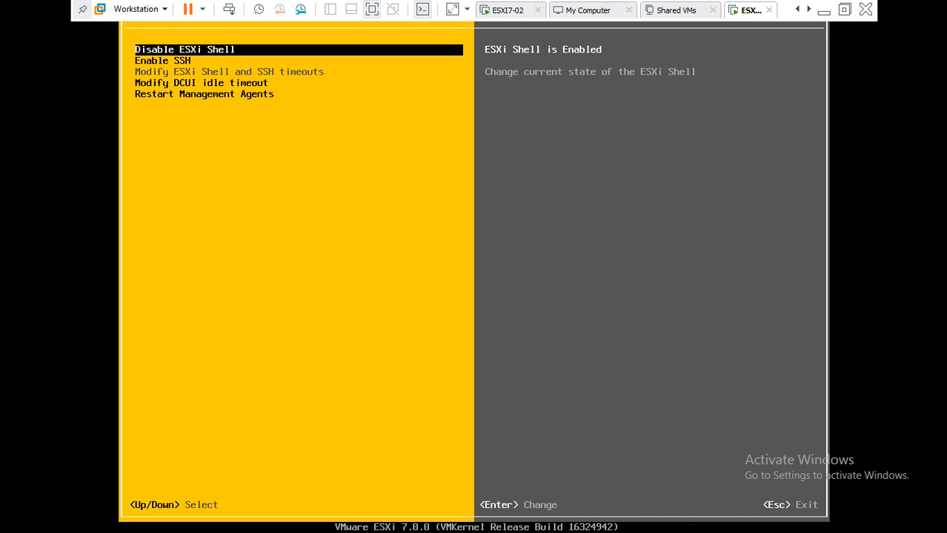
key("alt+F1")
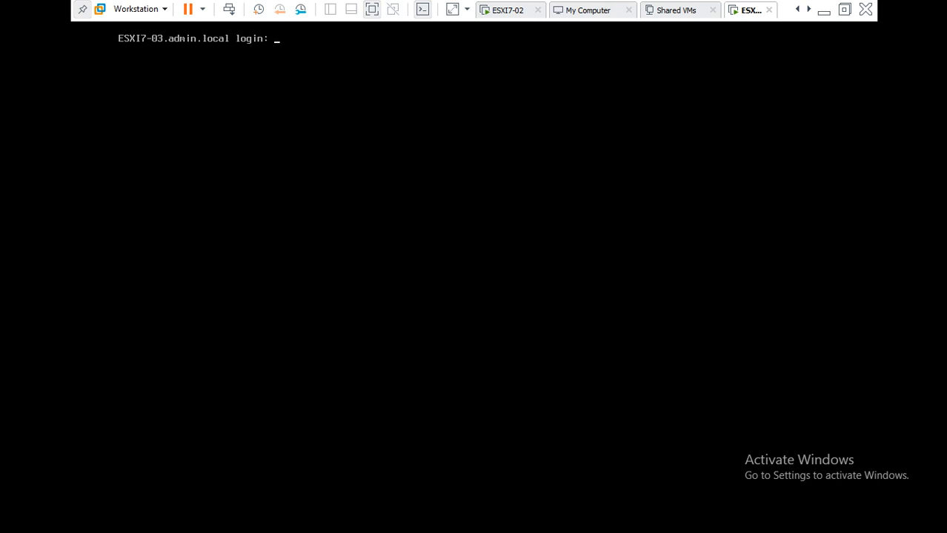
Step: Sign in to the ESXi shell as root, then return to the Troubleshooting Options menu
type("root")
key("Return")
key("Return")
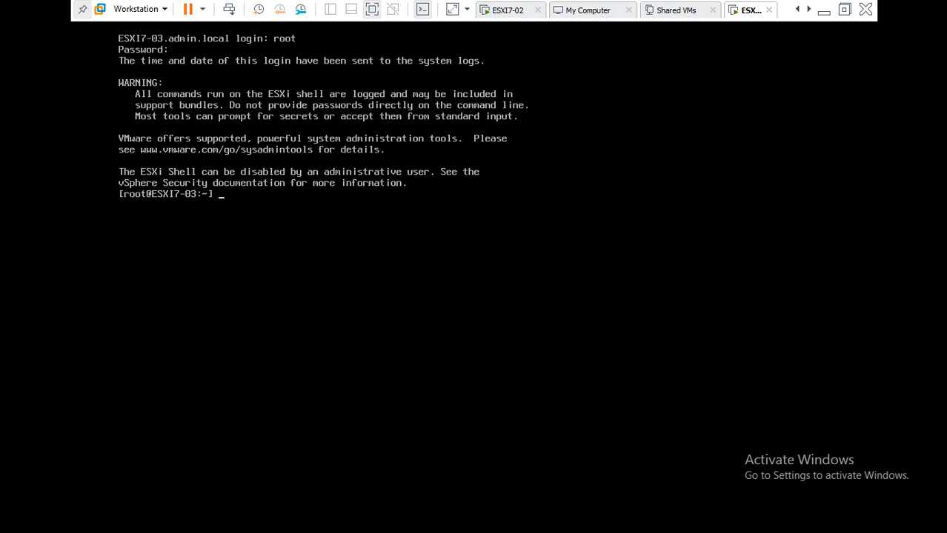
key("alt+F2")
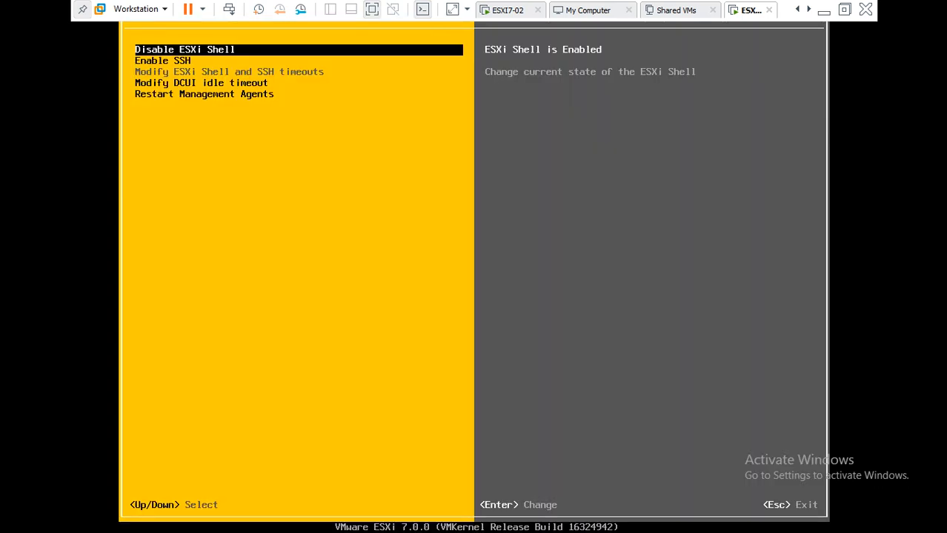
Step: Enable SSH on ESXI7-03 and return to the My Computer library view
key("Down")
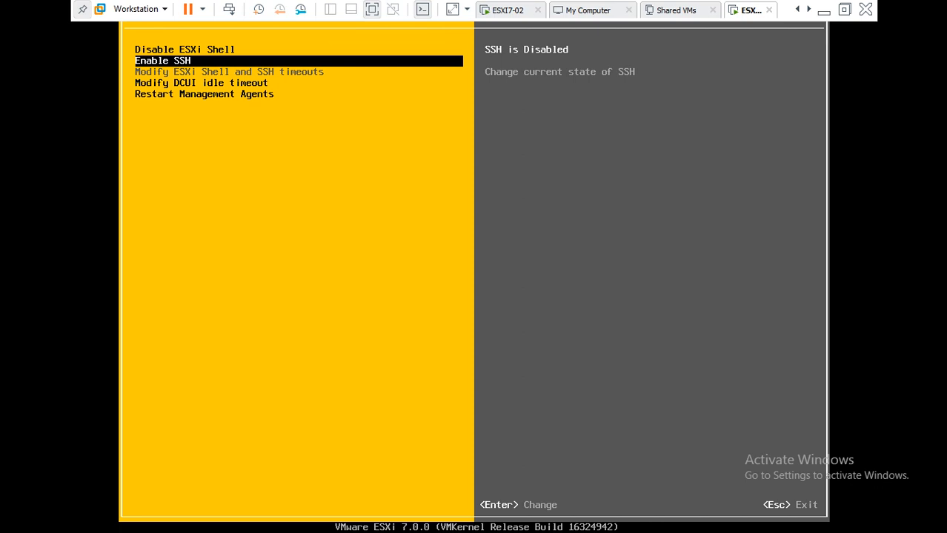
key("Return")
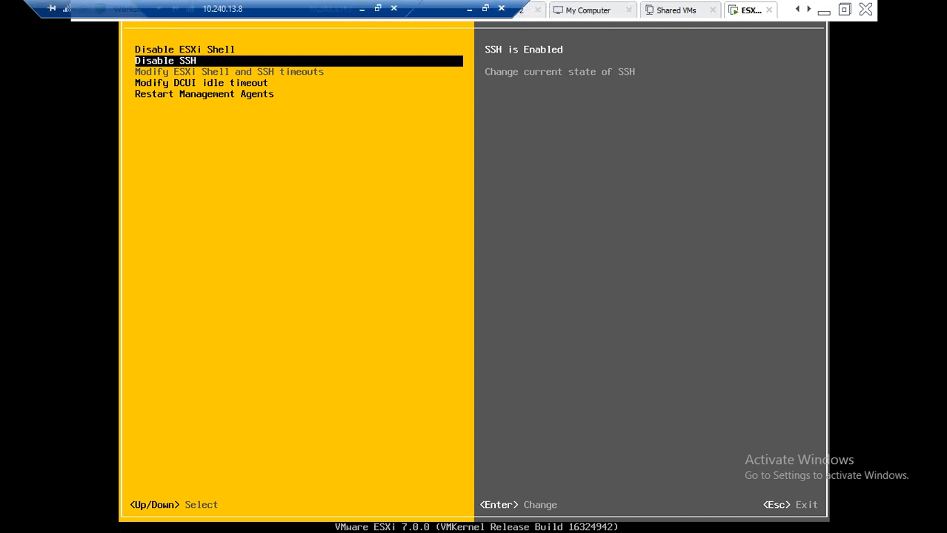
left_click(588, 11)
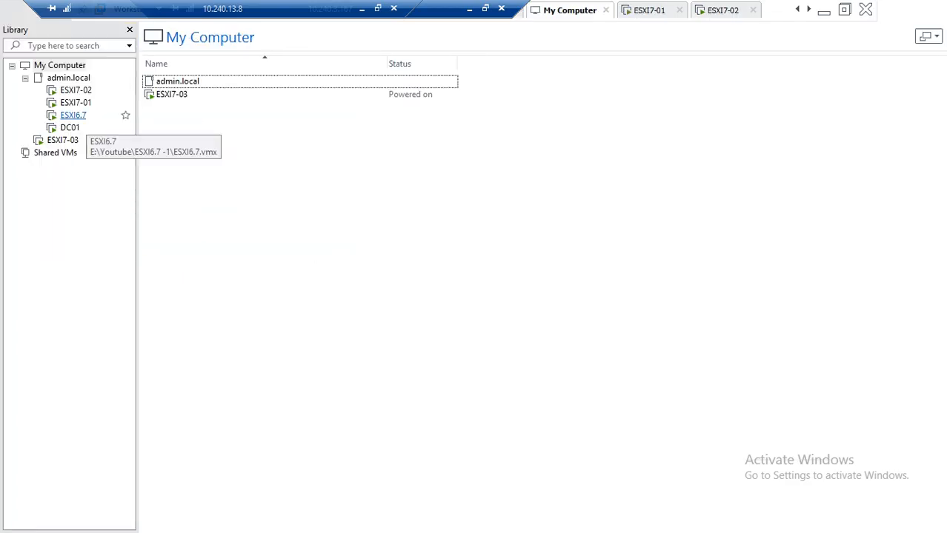
Step: Open DC01 and unlock it as the domain Administrator with Ctrl+Alt+Insert and the password
double_click(69, 127)
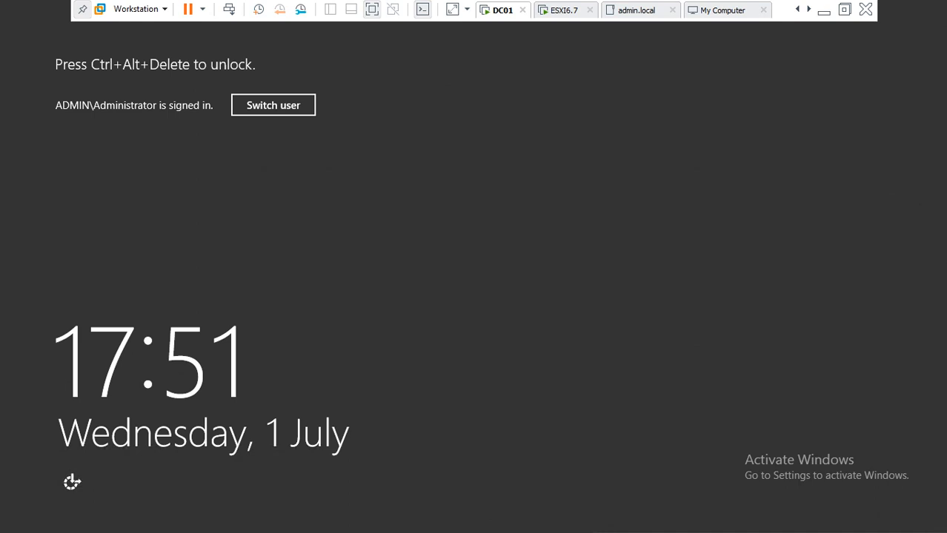
key("ctrl+alt+Insert")
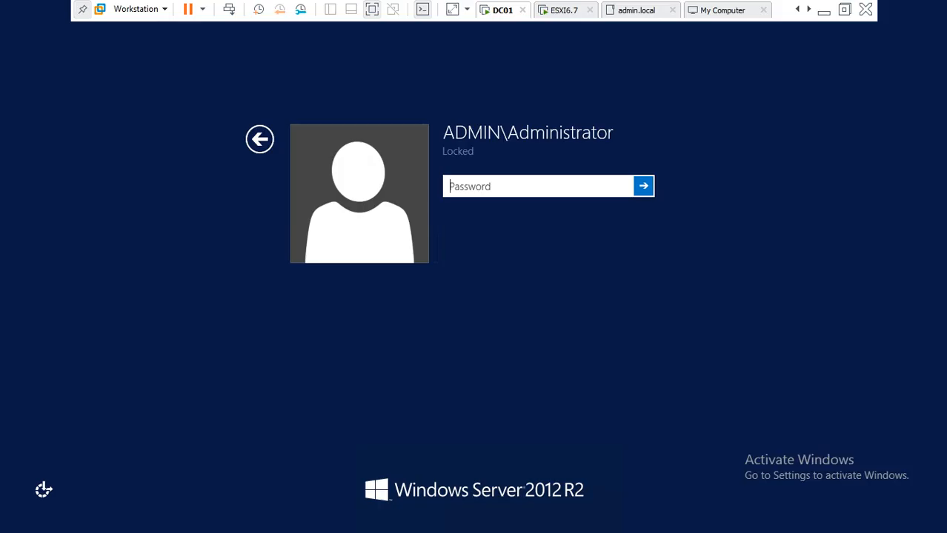
type("••••••••")
key("Return")
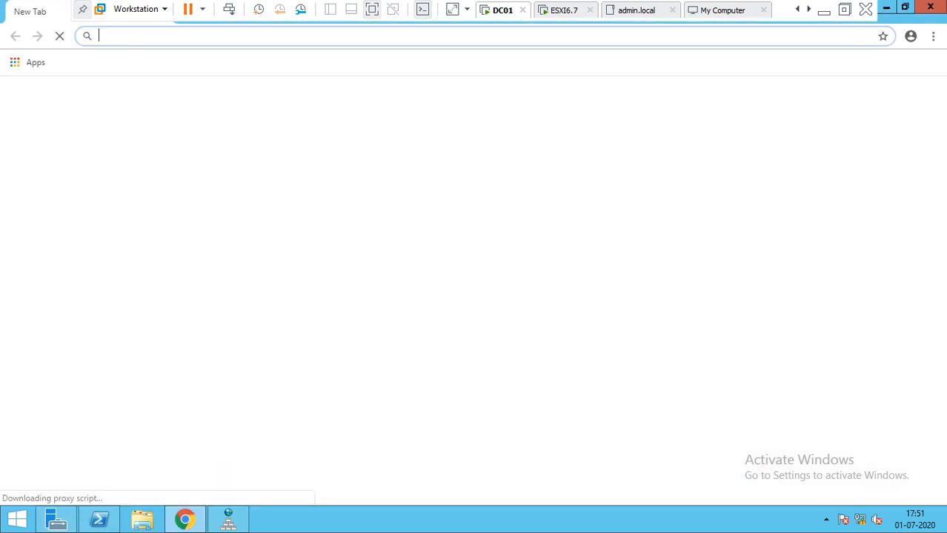
type("htt")
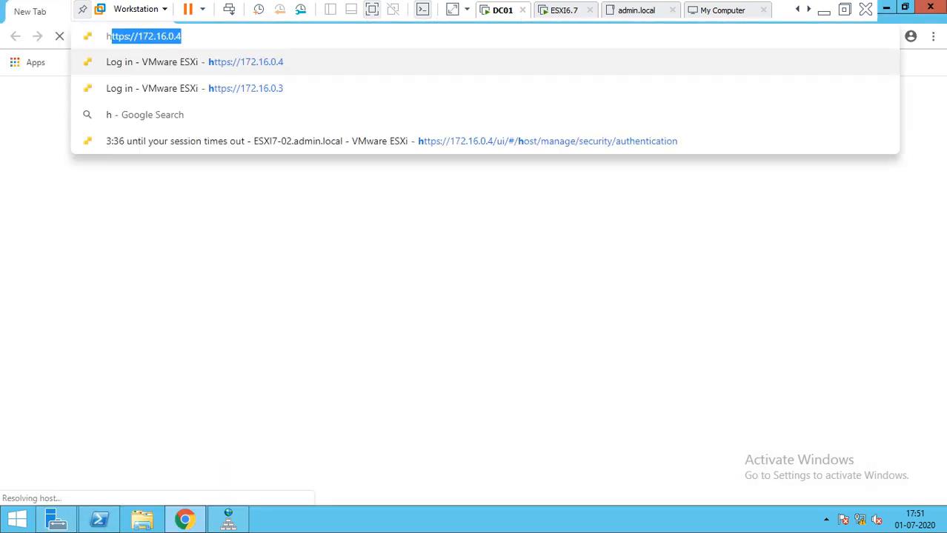
type("ps:")
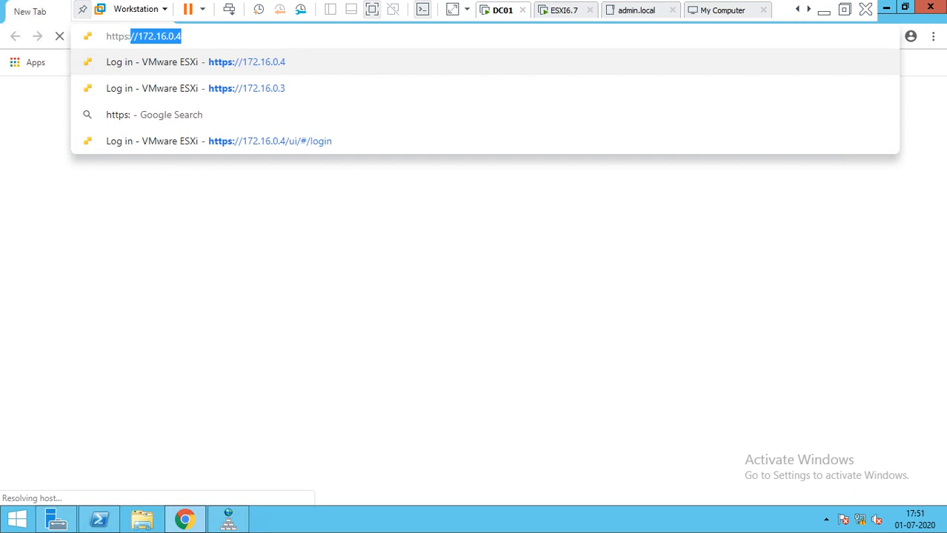
type("//17")
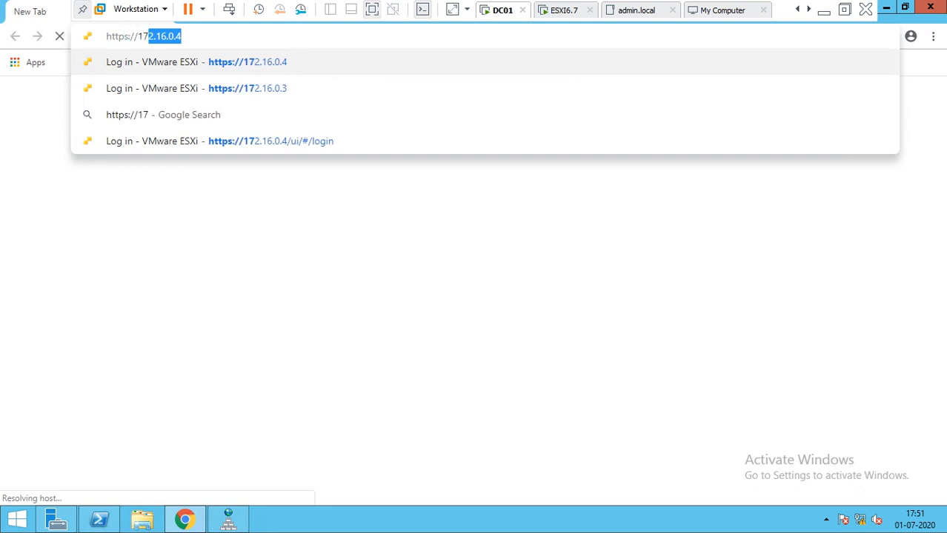
type("2.16")
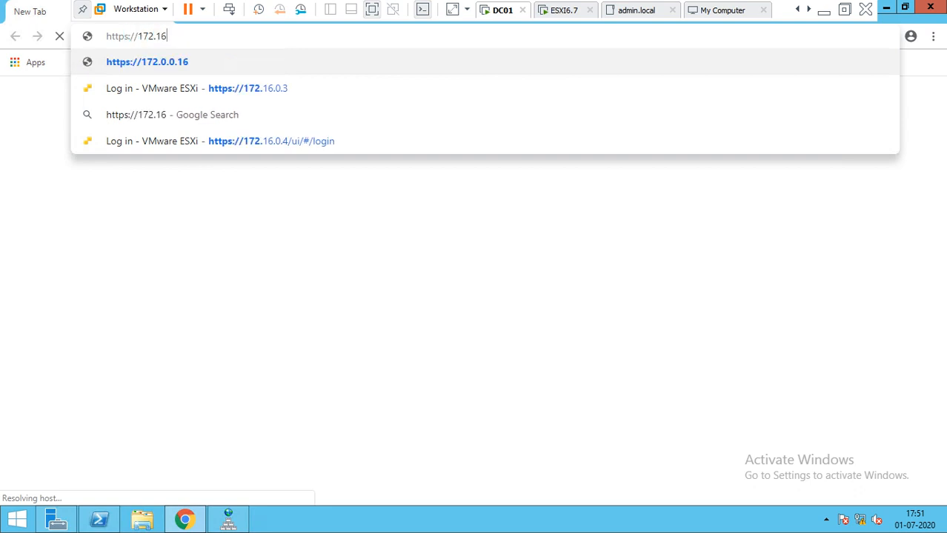
type(".0.5")
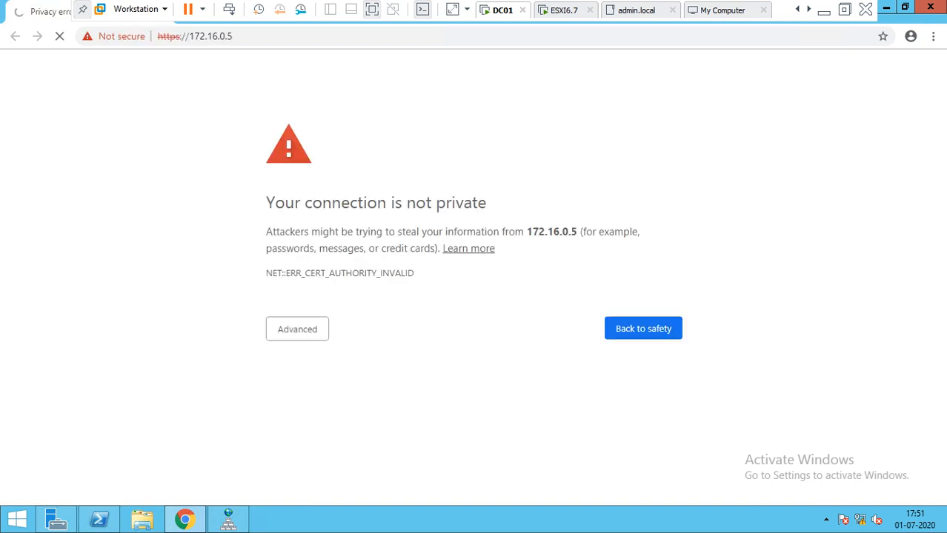
Step: Proceed past the certificate warning and log in to the ESXi Host Client at 172.16.0.5 as root
left_click(297, 329)
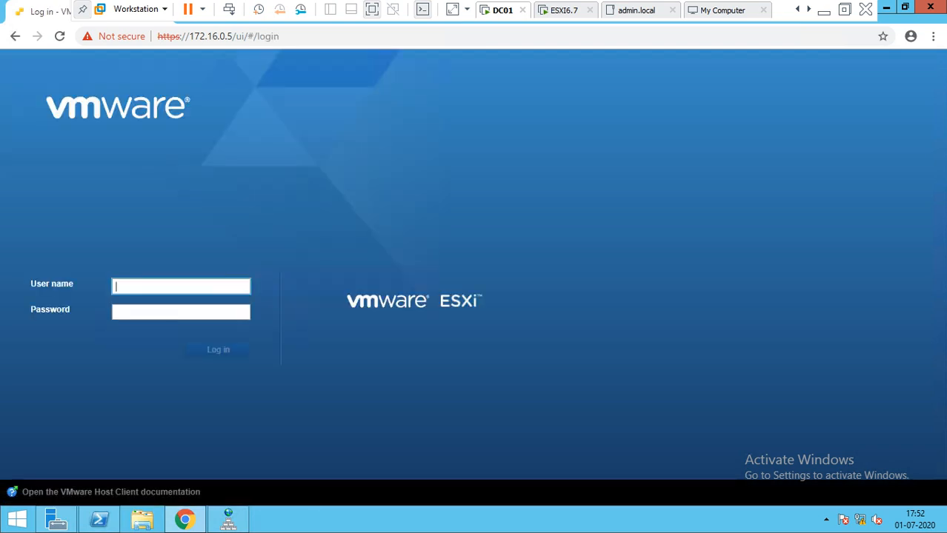
type("root")
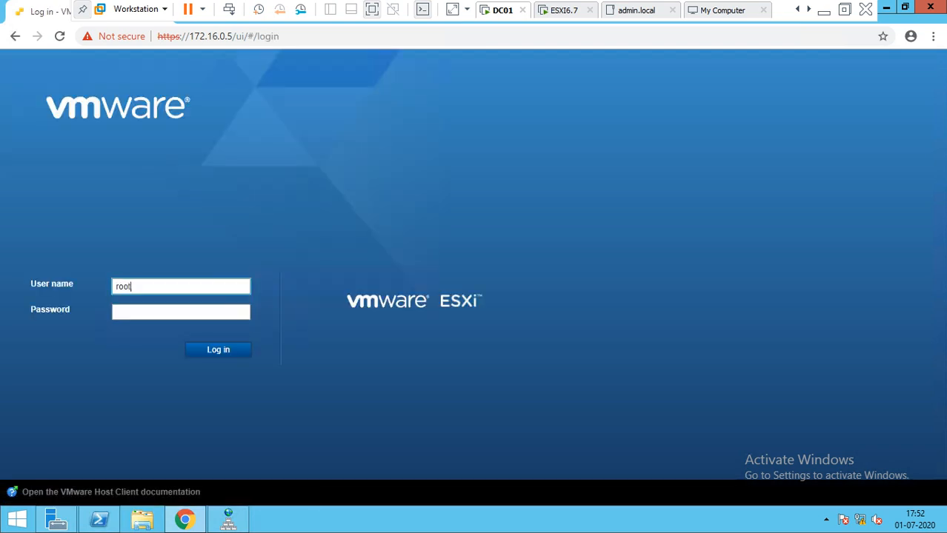
key("Tab")
type("•")
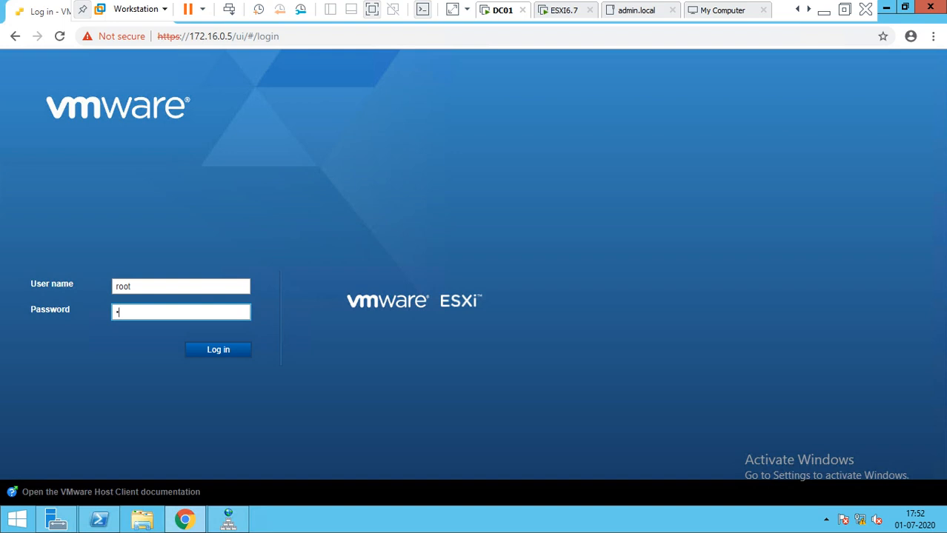
type("•••••••")
key("Return")
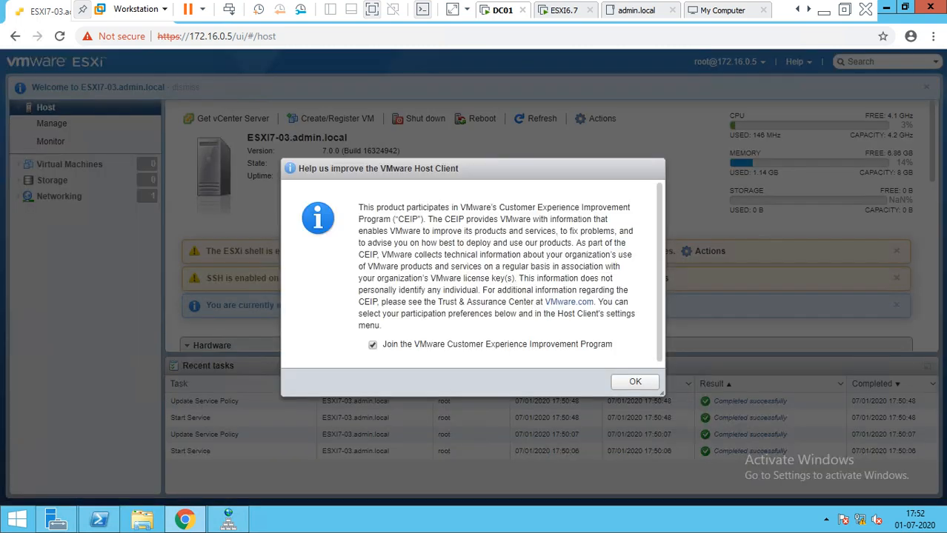
Step: Opt out of the Customer Experience Improvement Program and launch Create/Register VM
left_click(372, 345)
left_click(635, 382)
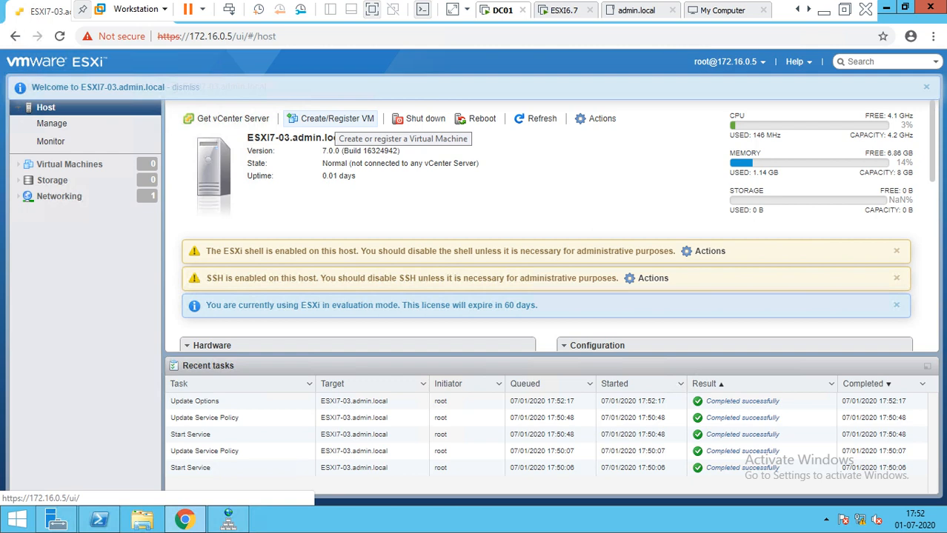
left_click(337, 119)
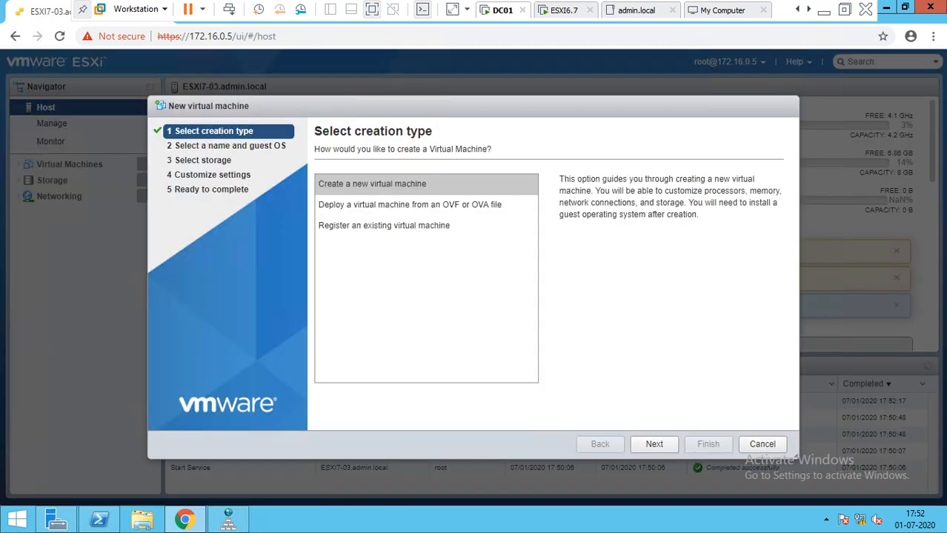
Step: Advance to the name and guest OS page, browse the OS family and version lists, then cancel the wizard
left_click(654, 443)
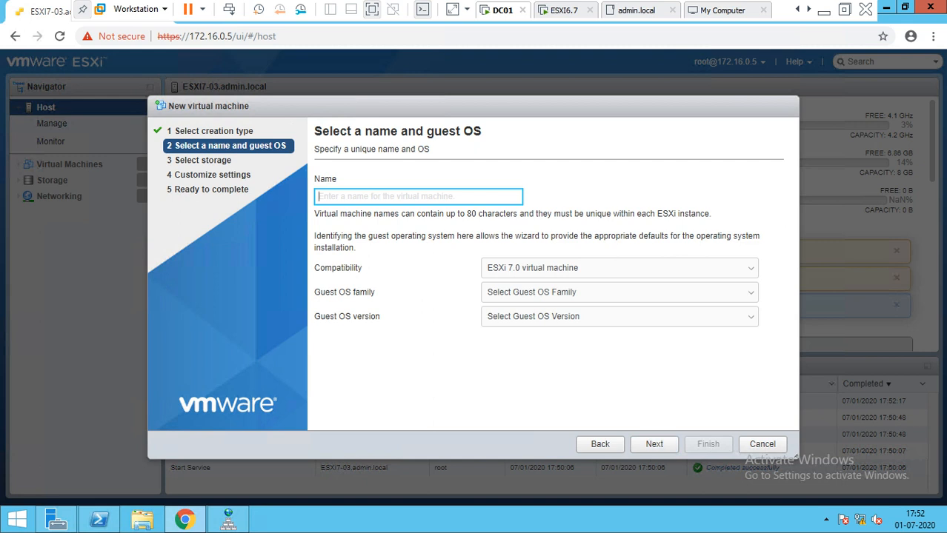
left_click(620, 293)
left_click(506, 351)
left_click(619, 317)
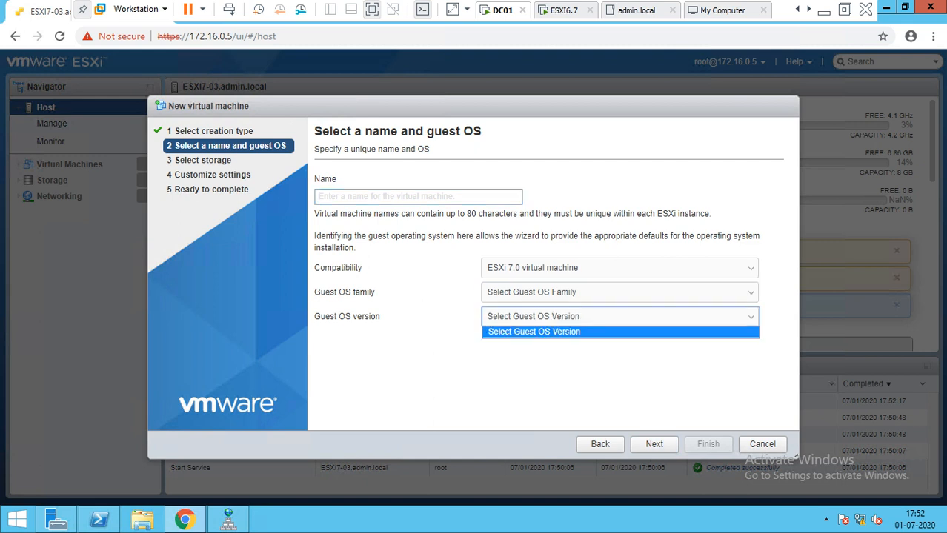
left_click(444, 197)
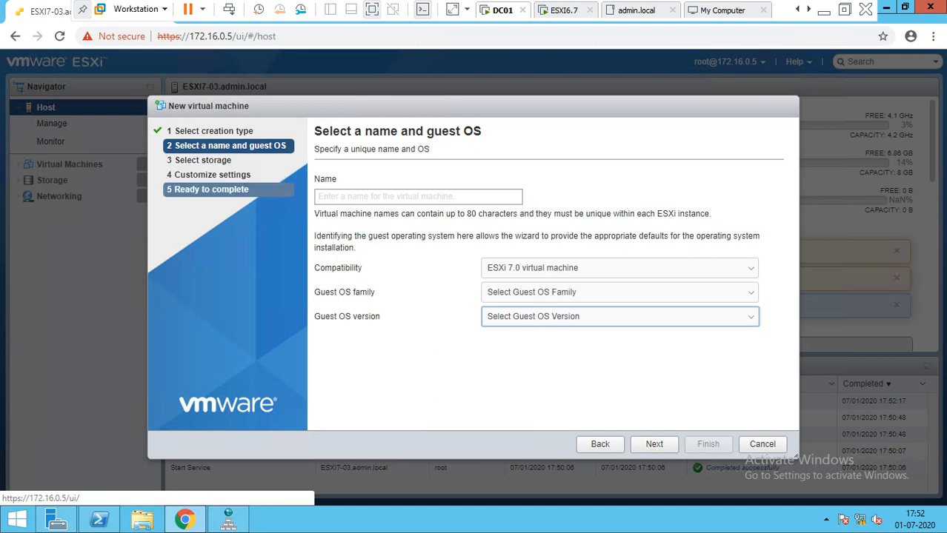
left_click(762, 444)
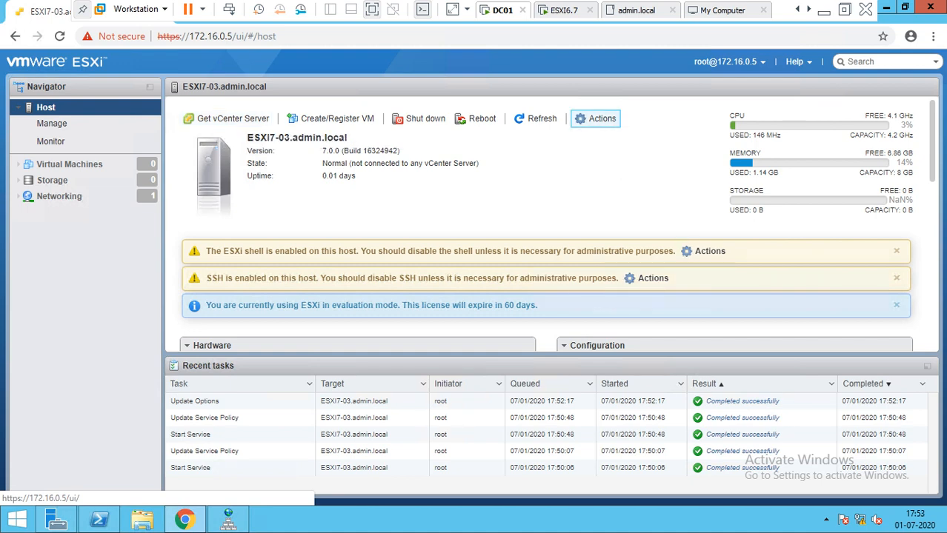
left_click(597, 119)
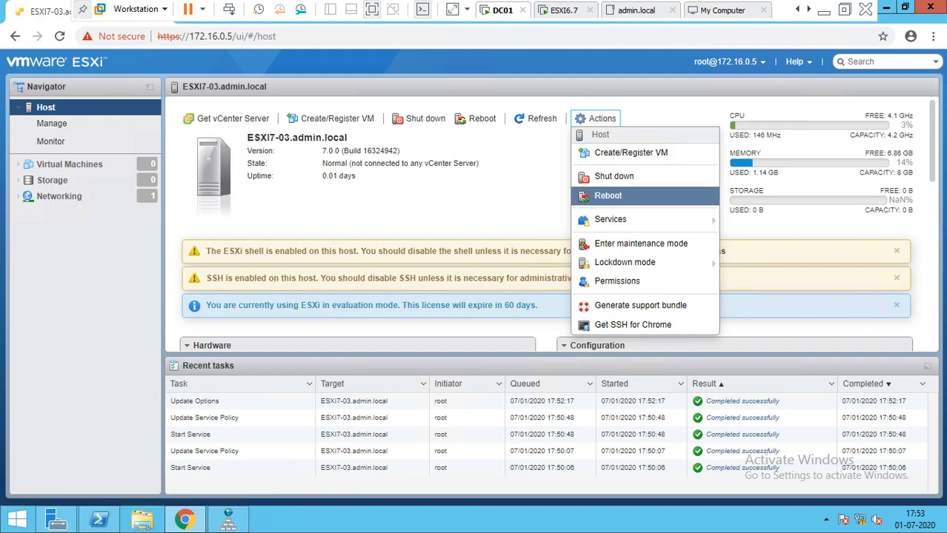
mouse_move(624, 262)
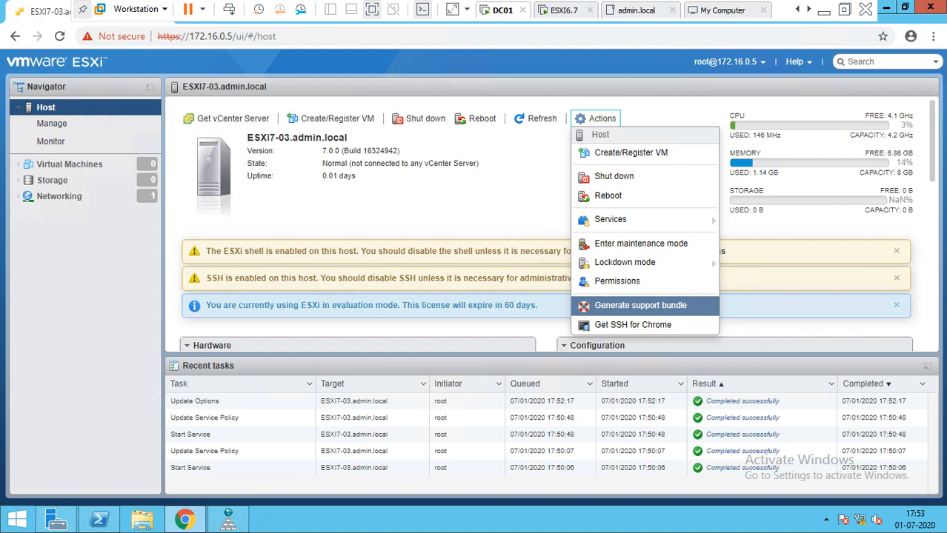
key("Escape")
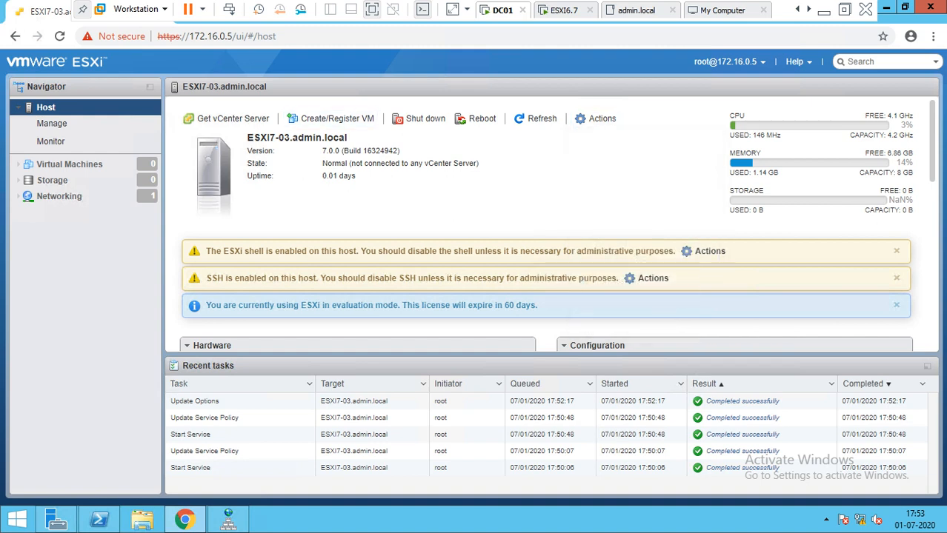
left_click_drag(366, 150, 399, 150)
left_click_drag(322, 175, 478, 163)
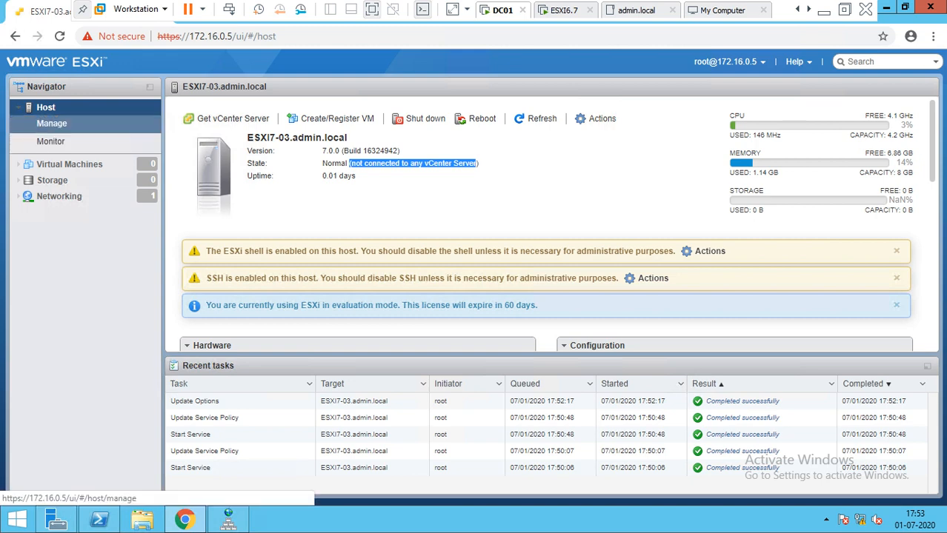
Step: Review Manage > System Autostart and Time & date (NTP stopped), then the Hardware list of 44 PCI devices
left_click(51, 123)
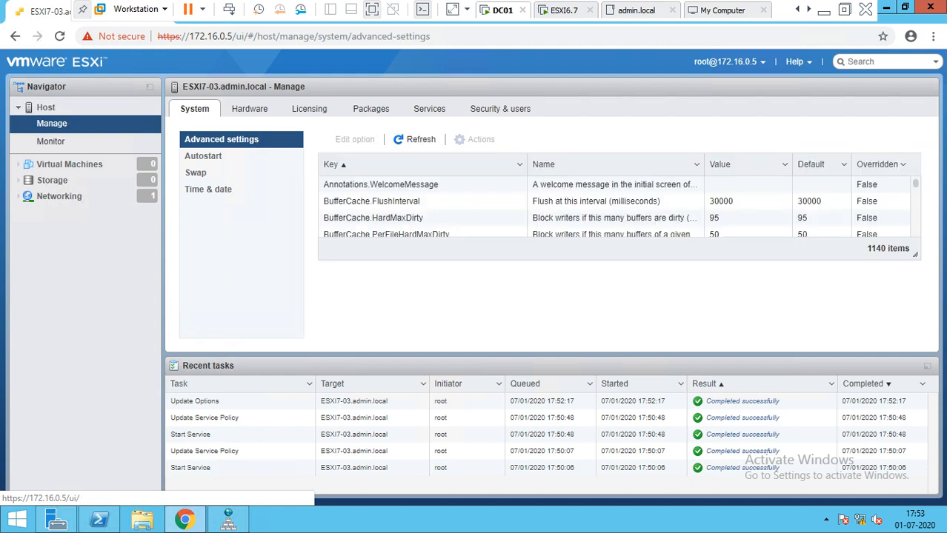
left_click(205, 156)
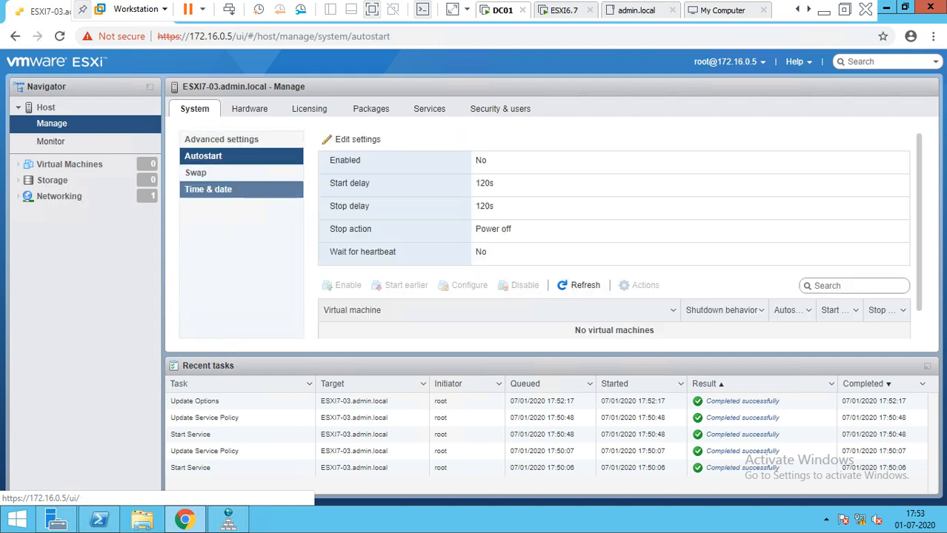
left_click(208, 190)
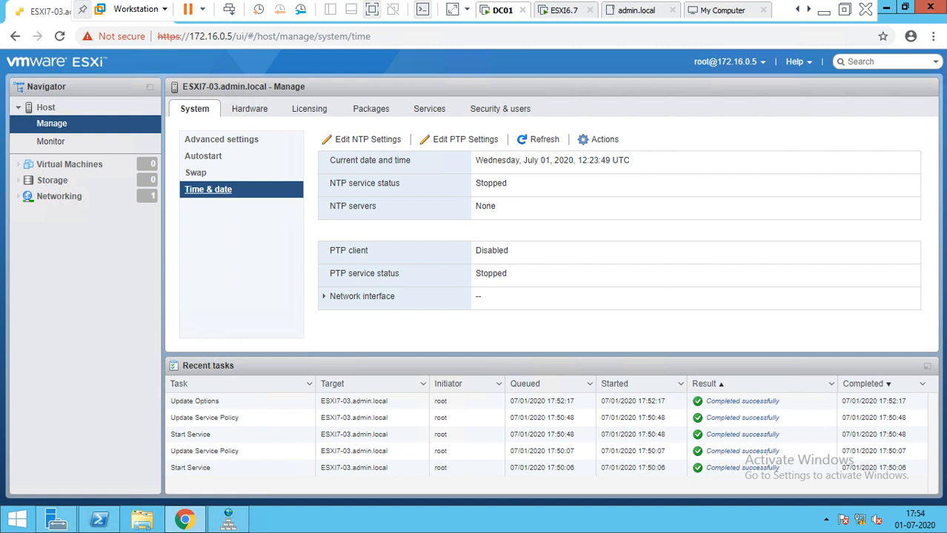
left_click(250, 109)
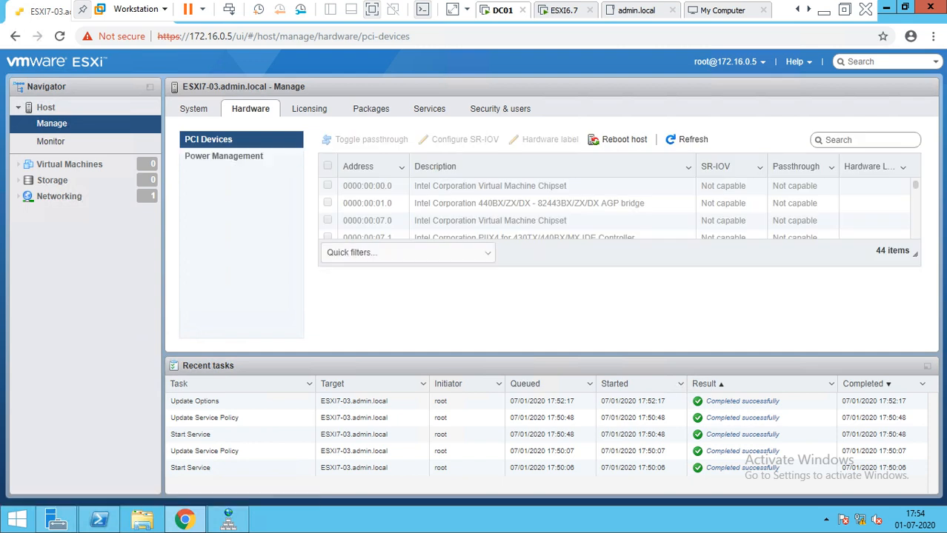
Step: Check Power Management and Licensing (Evaluation Mode), cancel Assign license, then move on to Packages
left_click(224, 156)
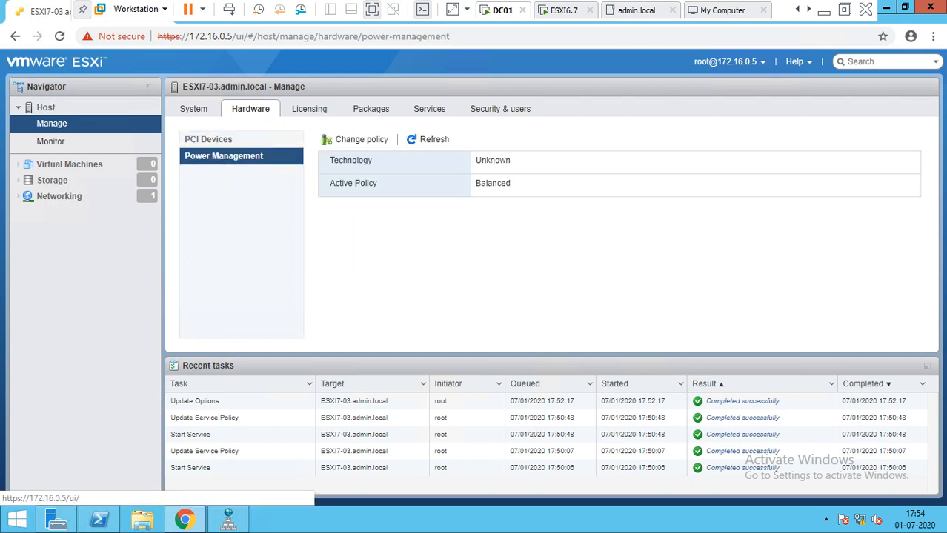
left_click(310, 109)
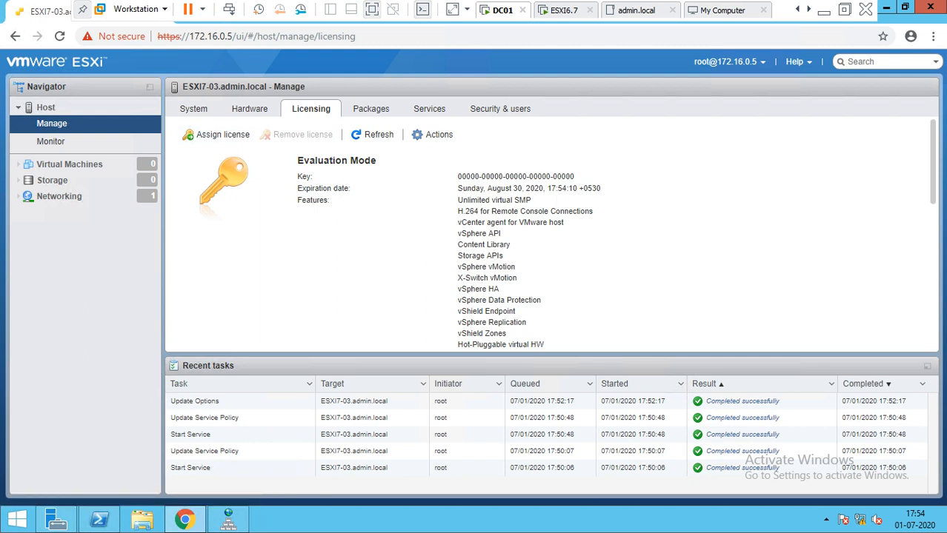
left_click(217, 134)
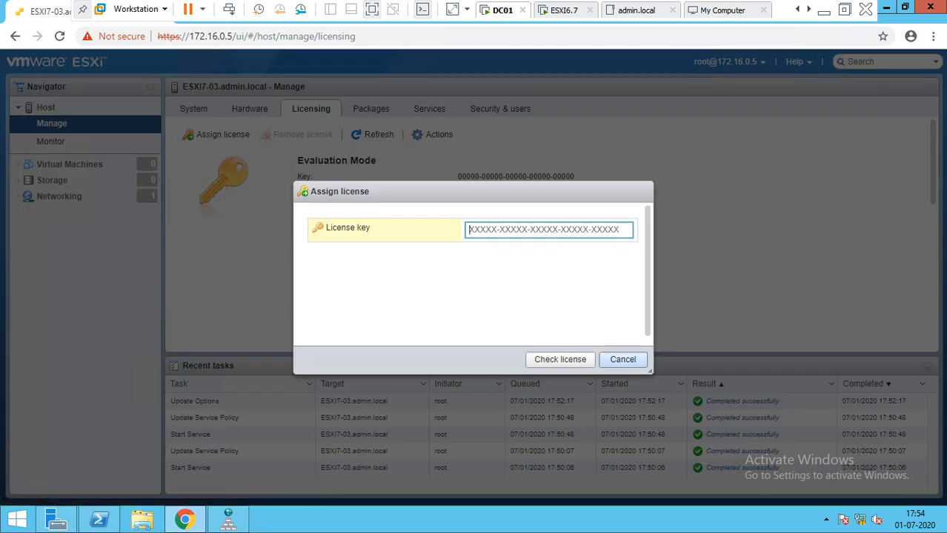
left_click(623, 361)
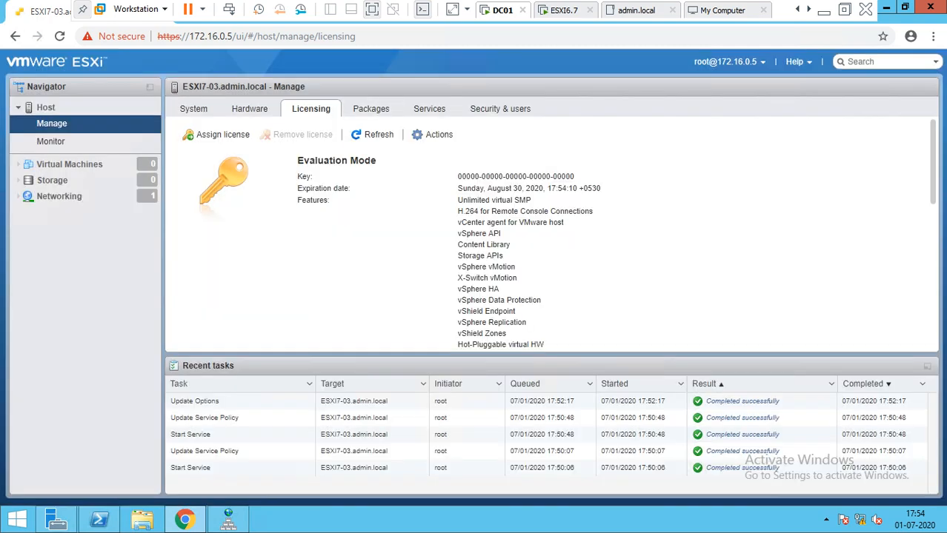
left_click(372, 108)
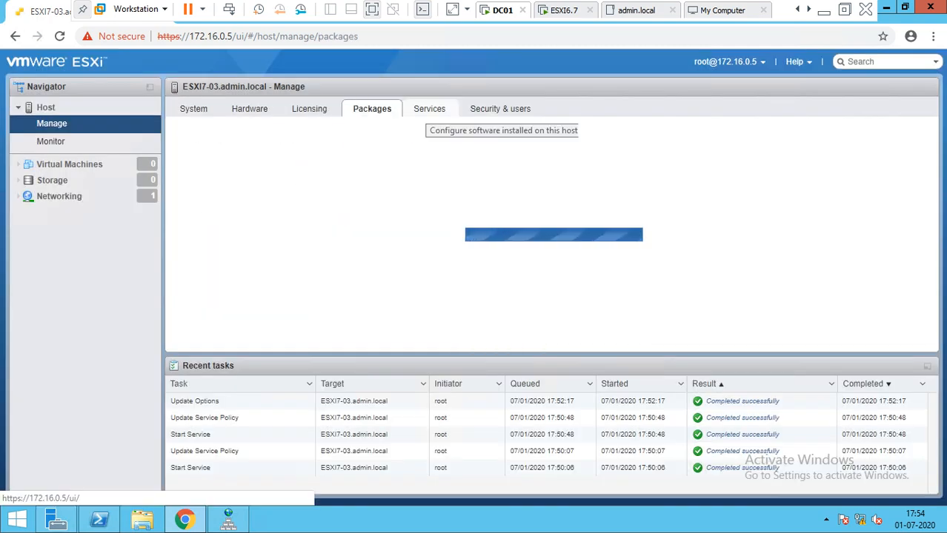
Step: Inspect the attestd, DCUI, kmxd and lbtd host services, then go to Security & users
left_click(430, 108)
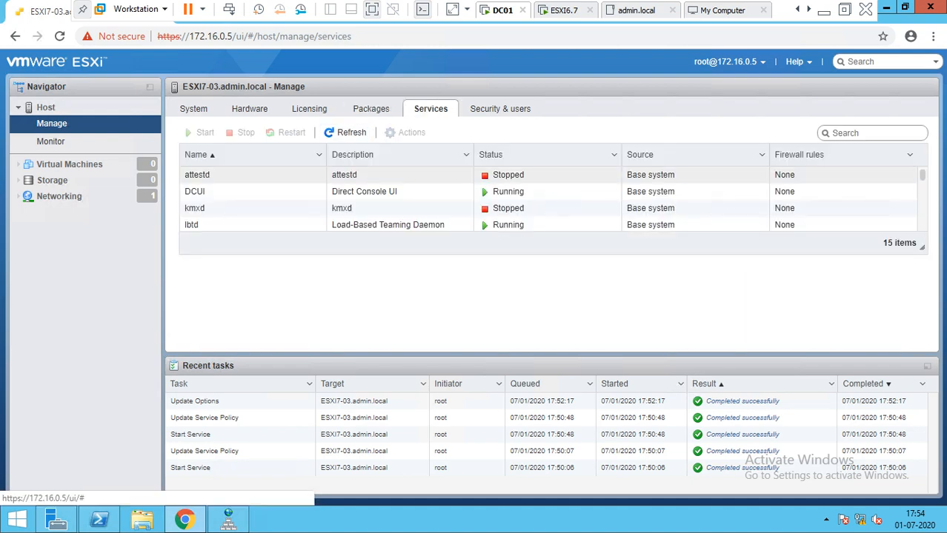
left_click(345, 175)
left_click(350, 192)
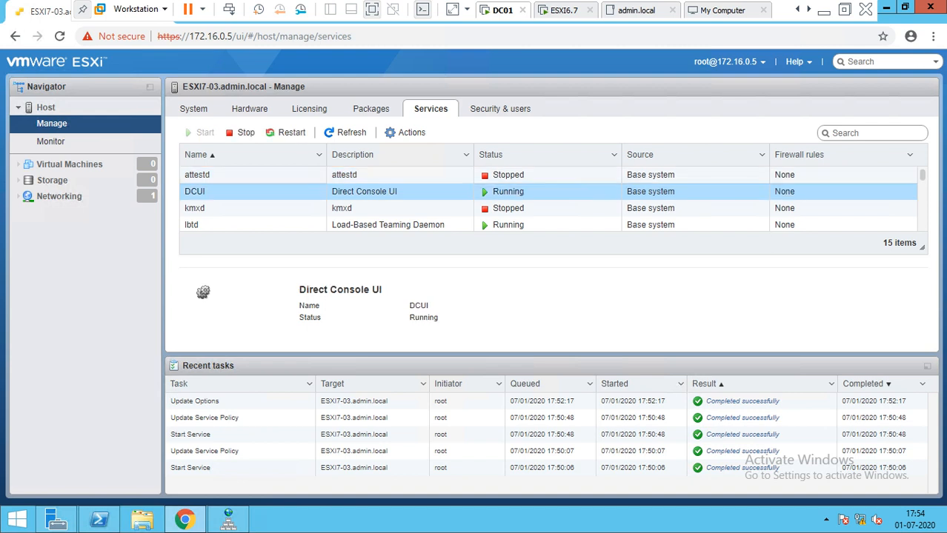
left_click(370, 208)
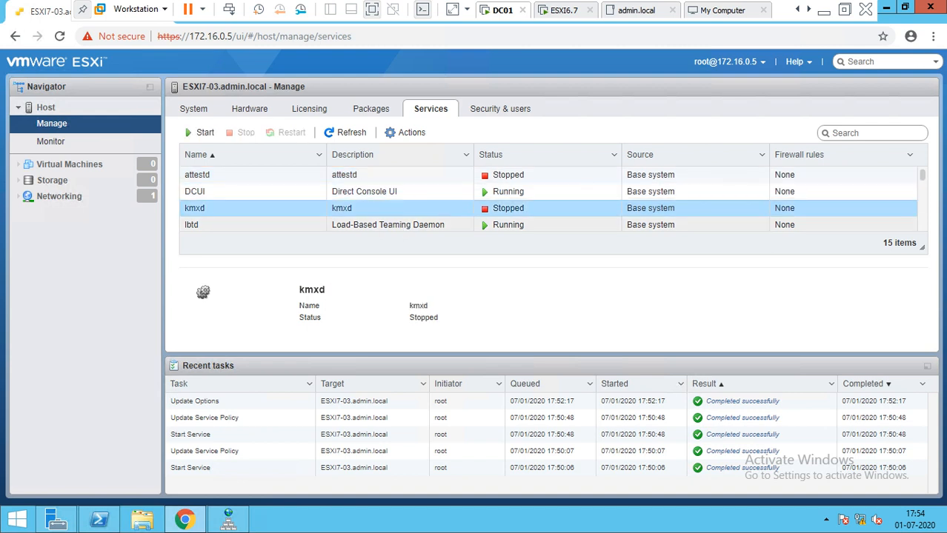
left_click(388, 225)
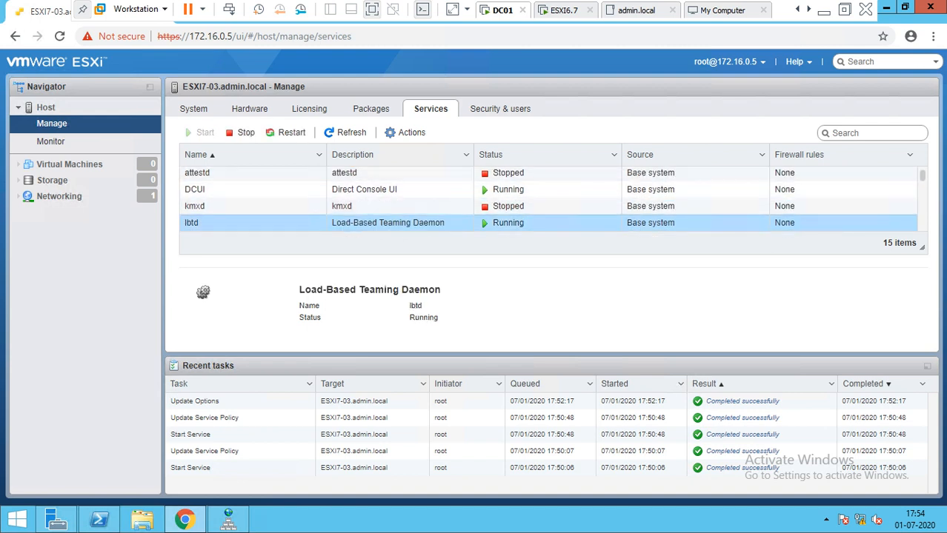
scroll(548, 199, "down", 3)
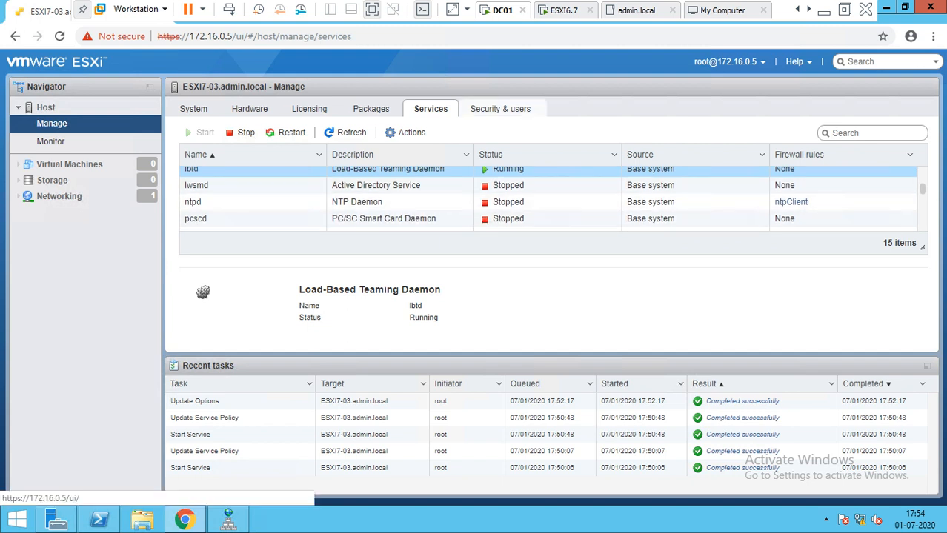
left_click(500, 108)
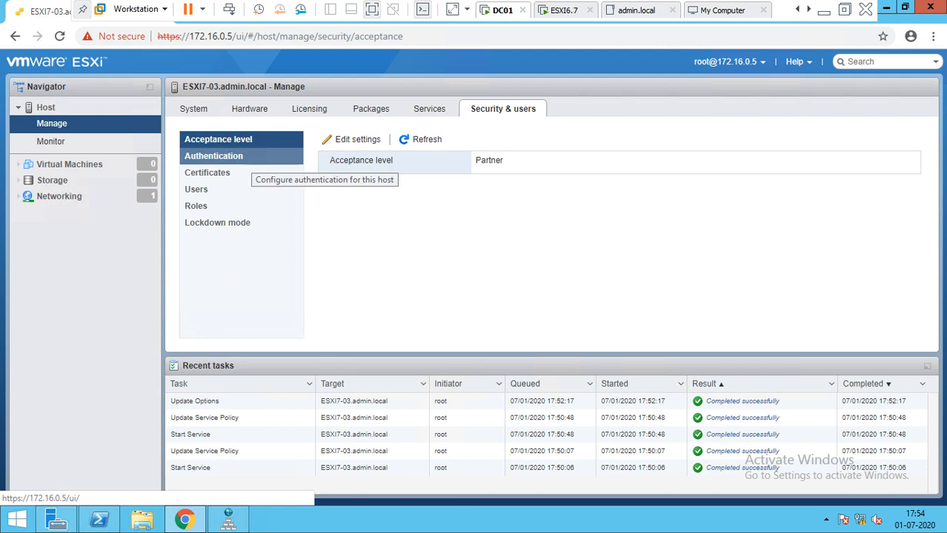
Step: Join ESXI7-03 to the admin.local domain using the domain administrator account and password
left_click(213, 156)
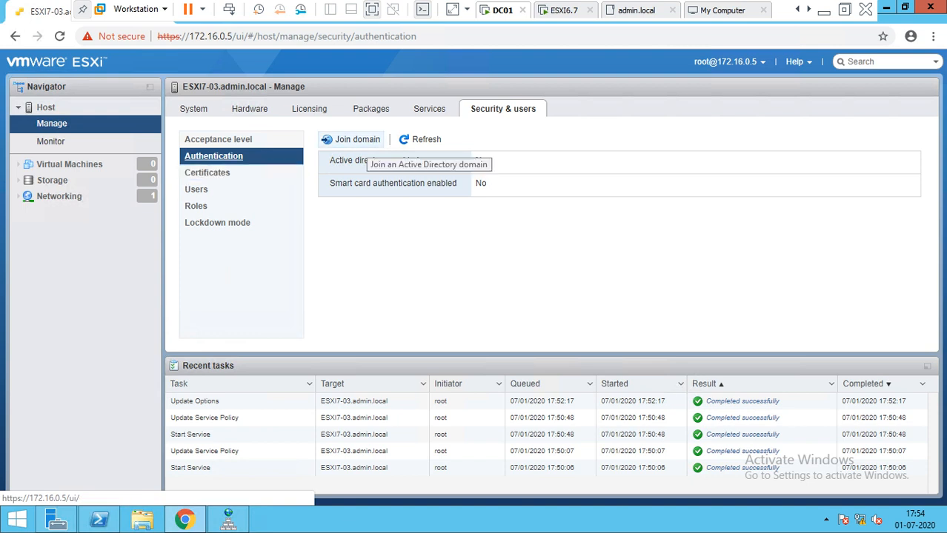
left_click(354, 139)
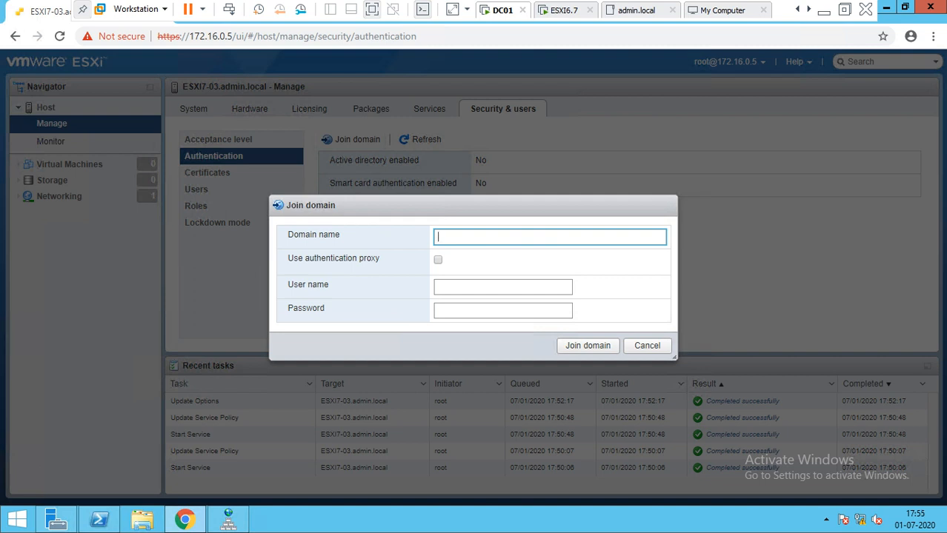
type("admin.local")
key("Tab")
key("Tab")
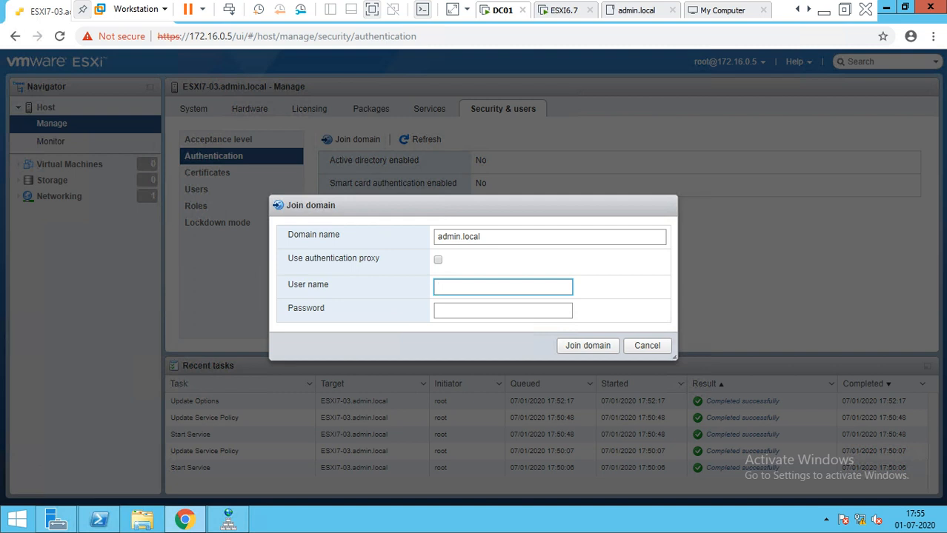
type("Administrator@admin")
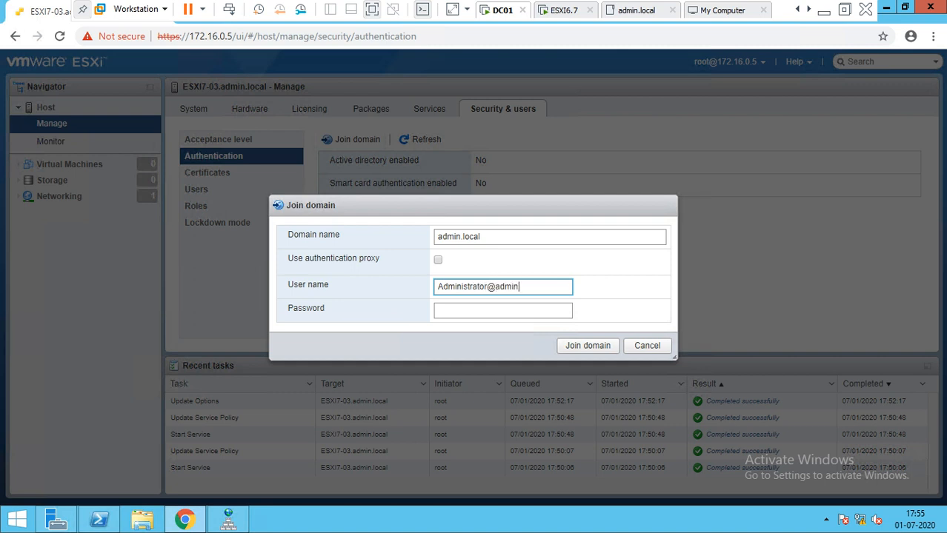
type(".local")
key("Tab")
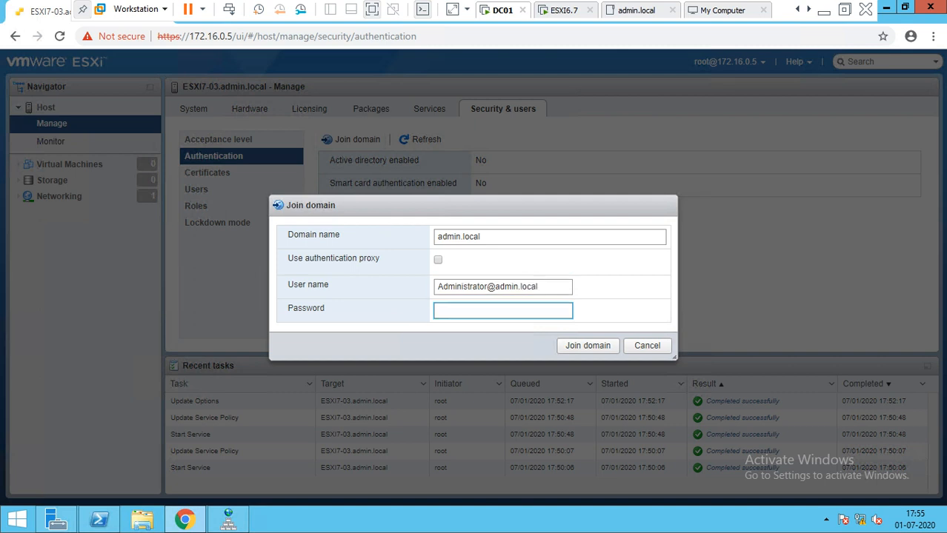
type("••")
type("******")
left_click(587, 346)
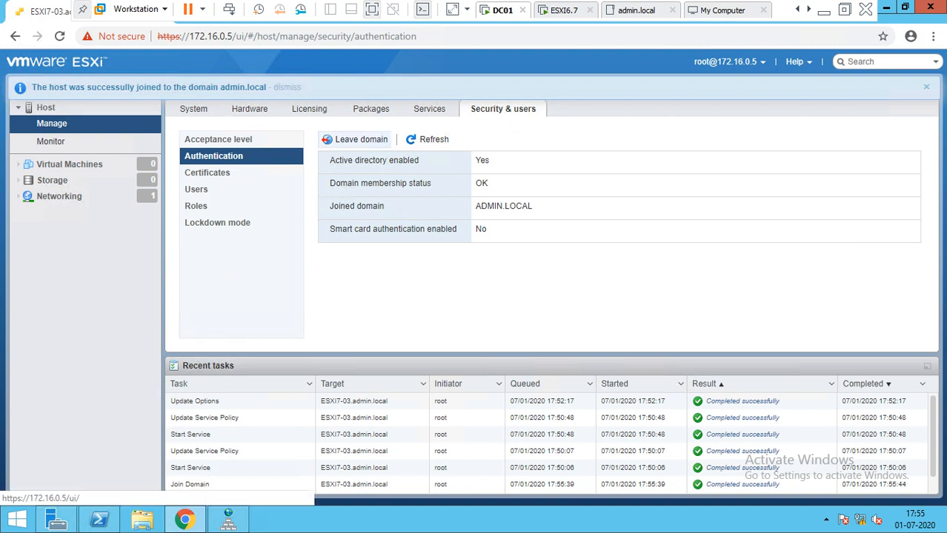
Step: Review the new domain membership details, then view the empty Virtual Machines list and storage datastores
left_click_drag(312, 146, 534, 207)
left_click(535, 209)
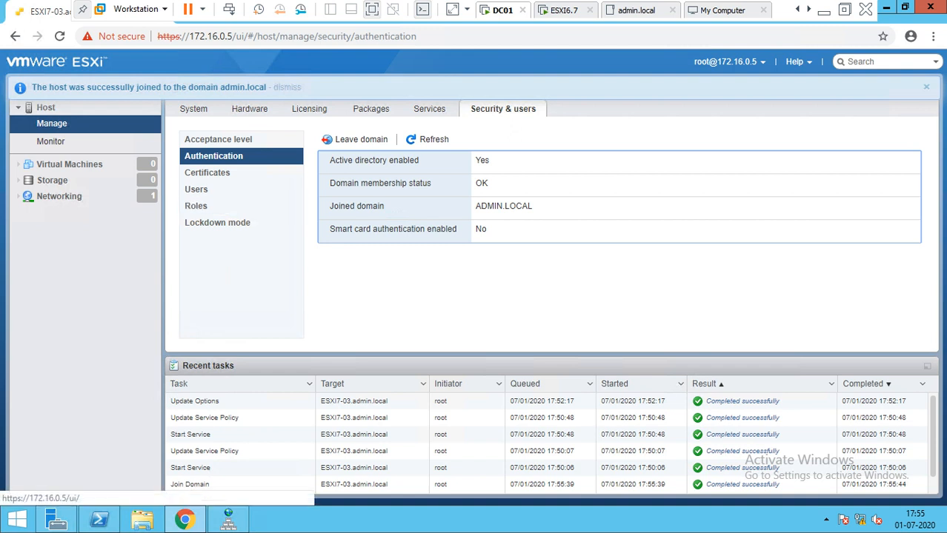
left_click(69, 164)
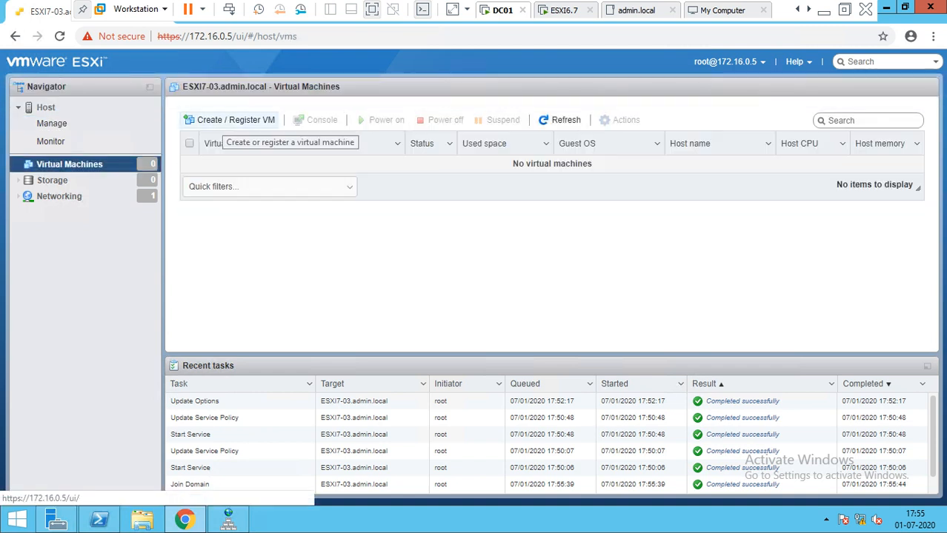
left_click(52, 180)
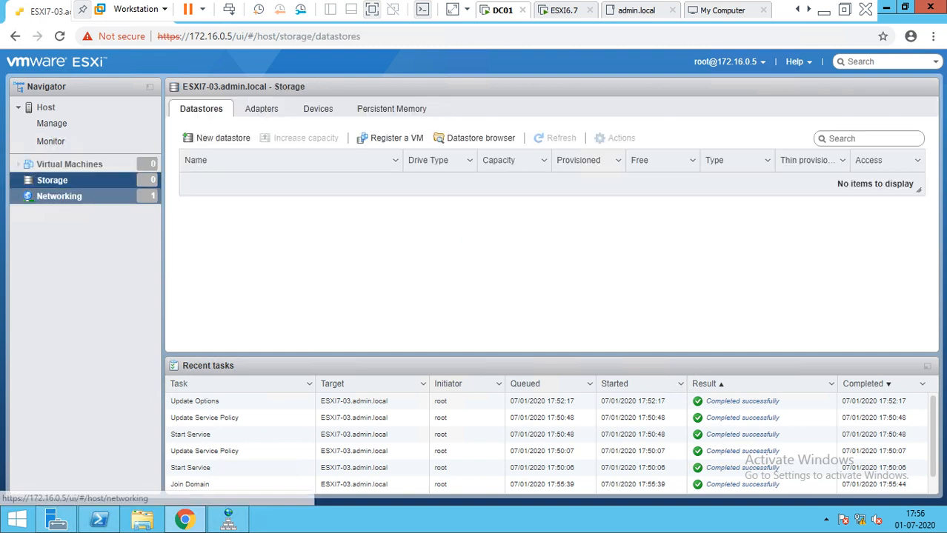
Step: Browse networking port groups, switches, NICs, TCP/IP stacks and firewall rules, then return to the host overview
left_click(59, 196)
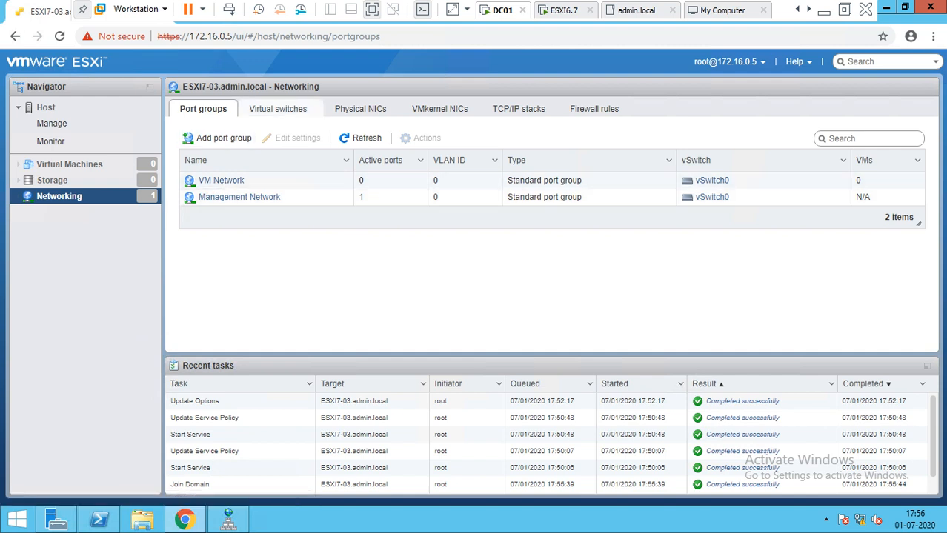
left_click(278, 109)
left_click(361, 109)
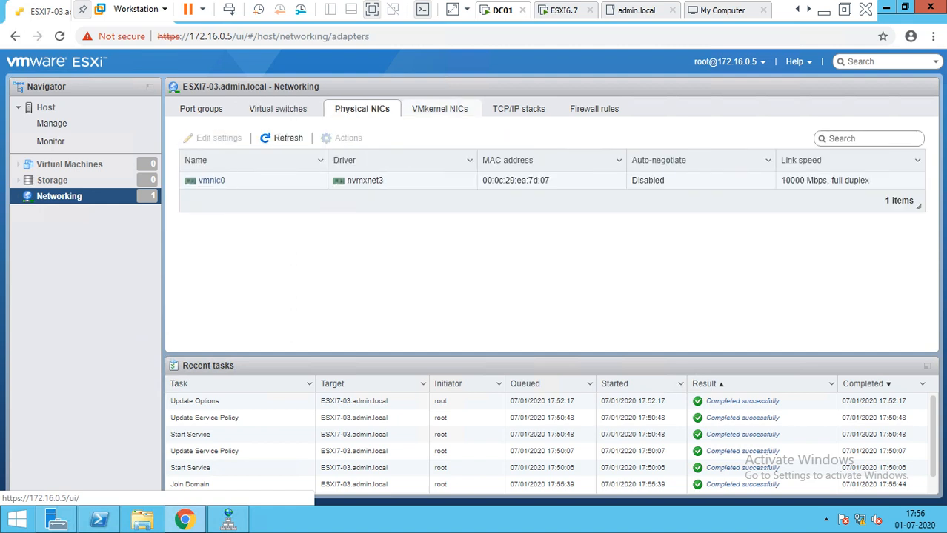
left_click(440, 109)
left_click(519, 109)
left_click(596, 109)
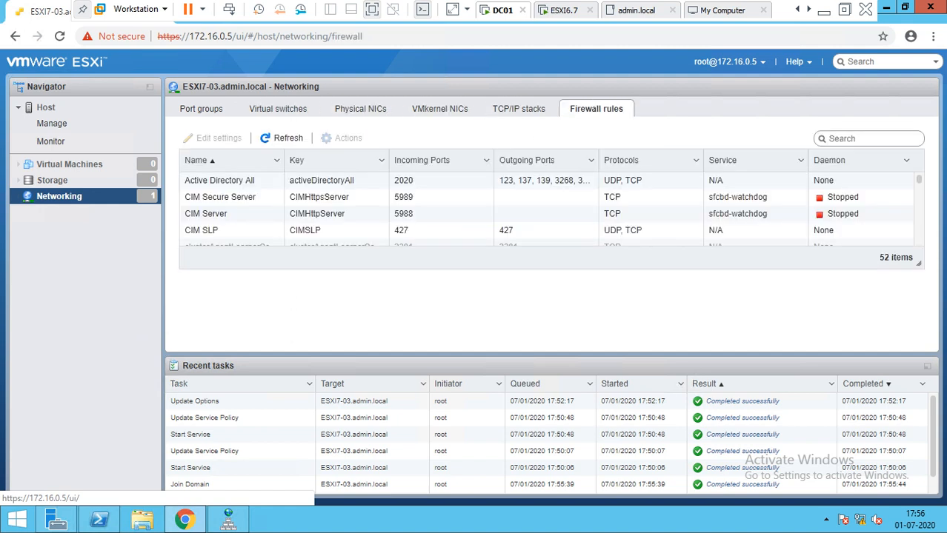
left_click(70, 164)
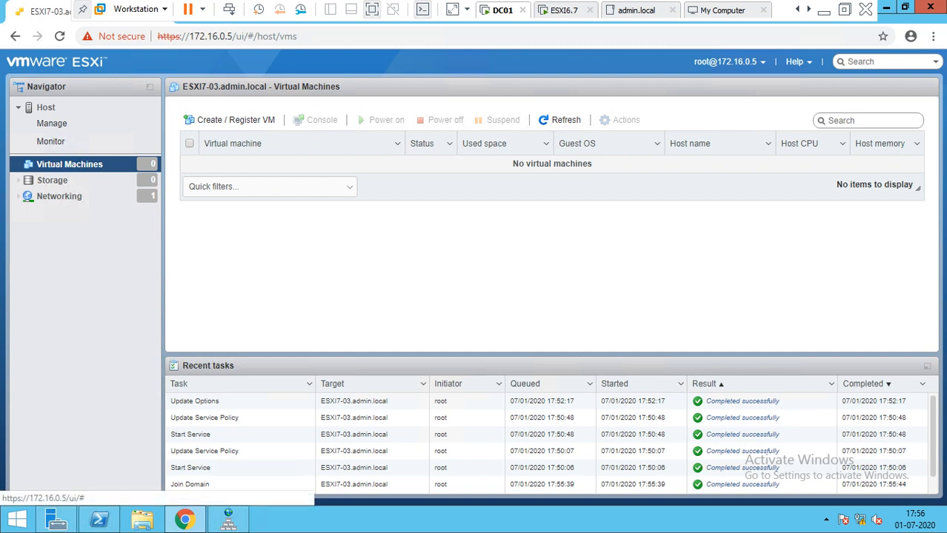
left_click(46, 108)
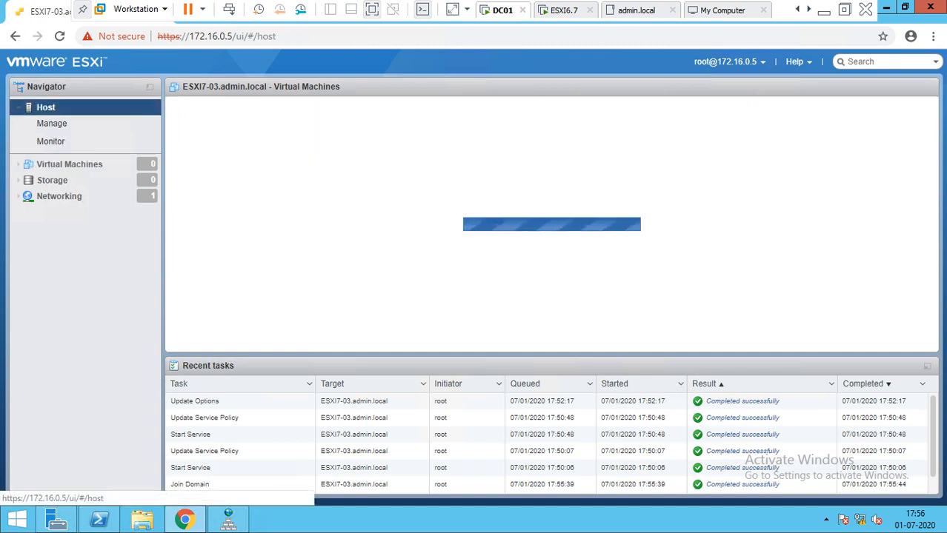
Step: View the host's certificates and users, opening and cancelling Add user without adding anyone
left_click(52, 124)
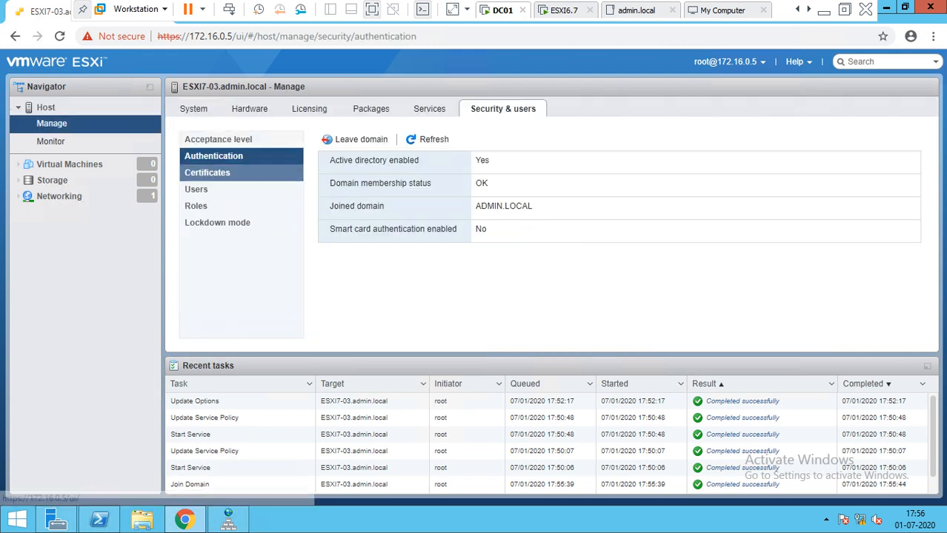
left_click(207, 173)
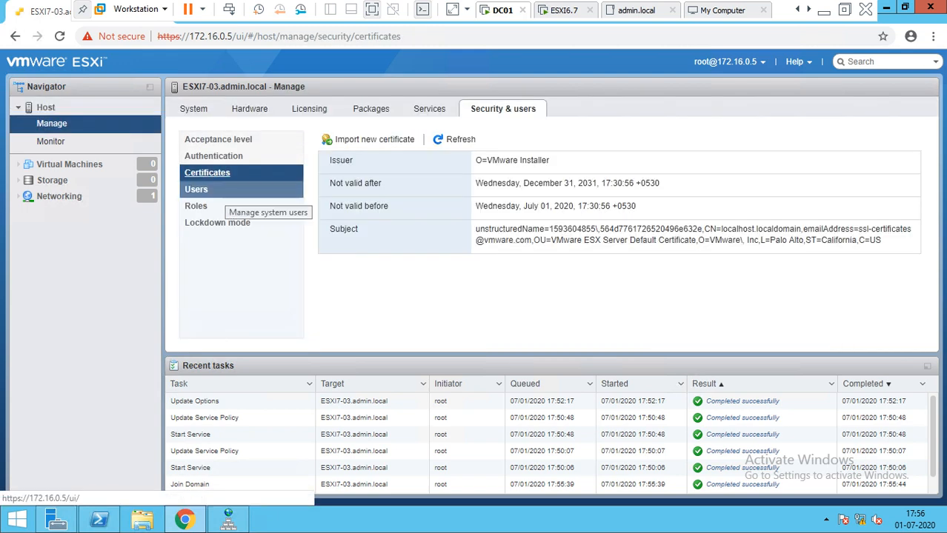
left_click(211, 190)
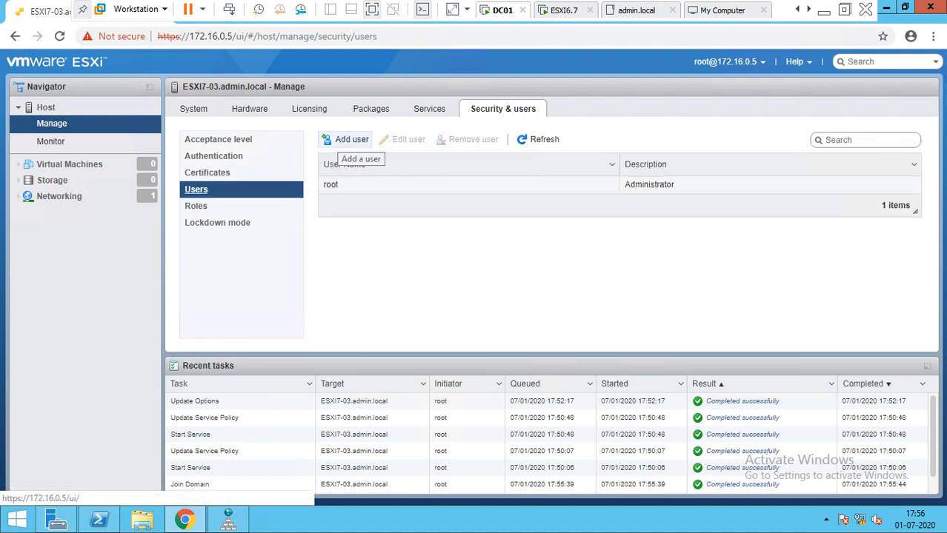
left_click(346, 140)
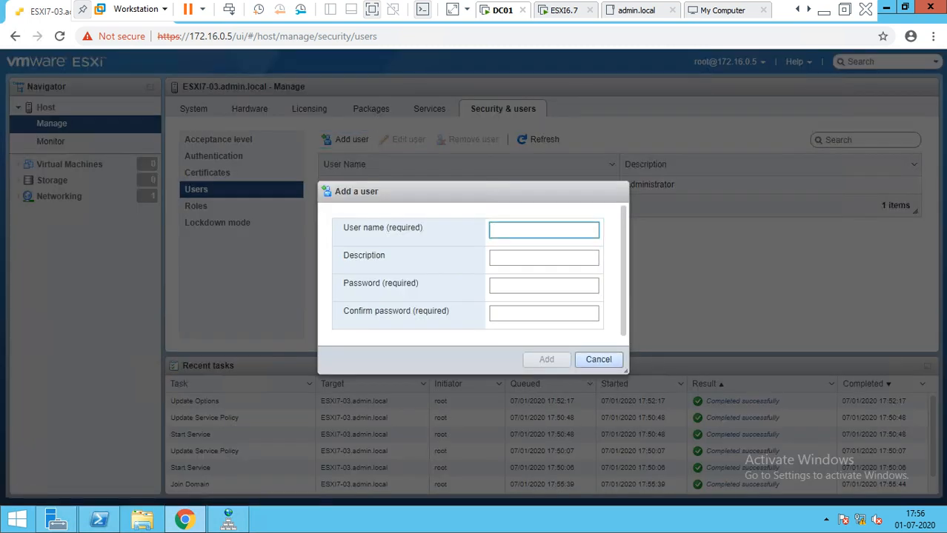
left_click(598, 359)
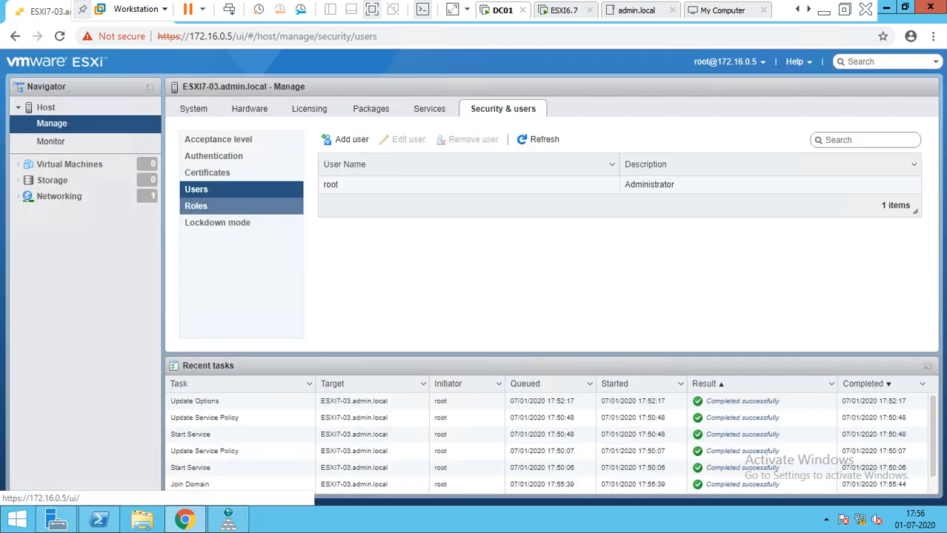
Step: Show the six built-in roles, opening and cancelling Add role without creating one
left_click(196, 206)
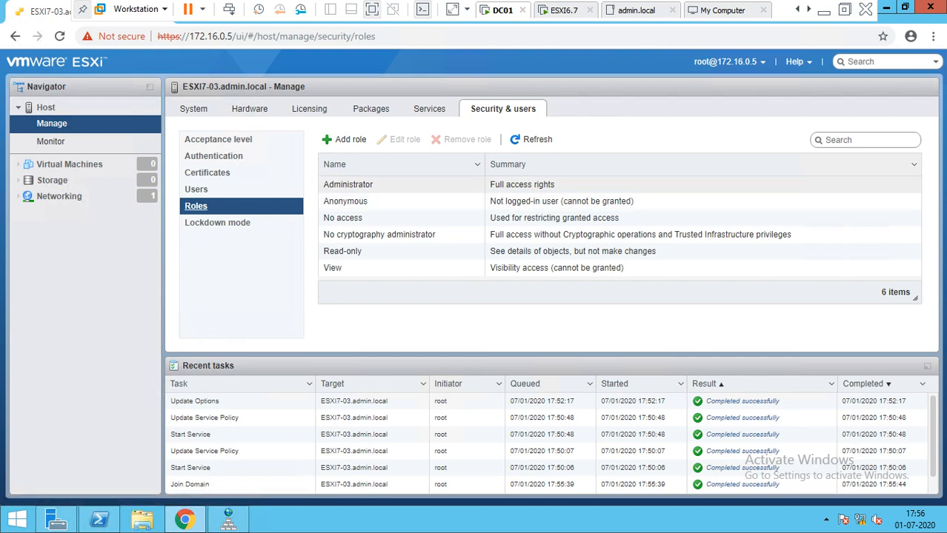
left_click(343, 139)
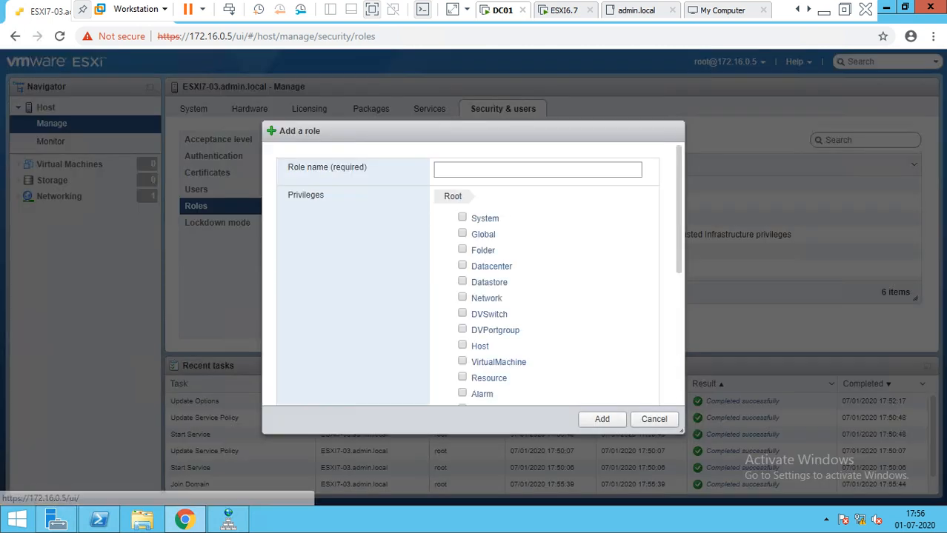
left_click(653, 420)
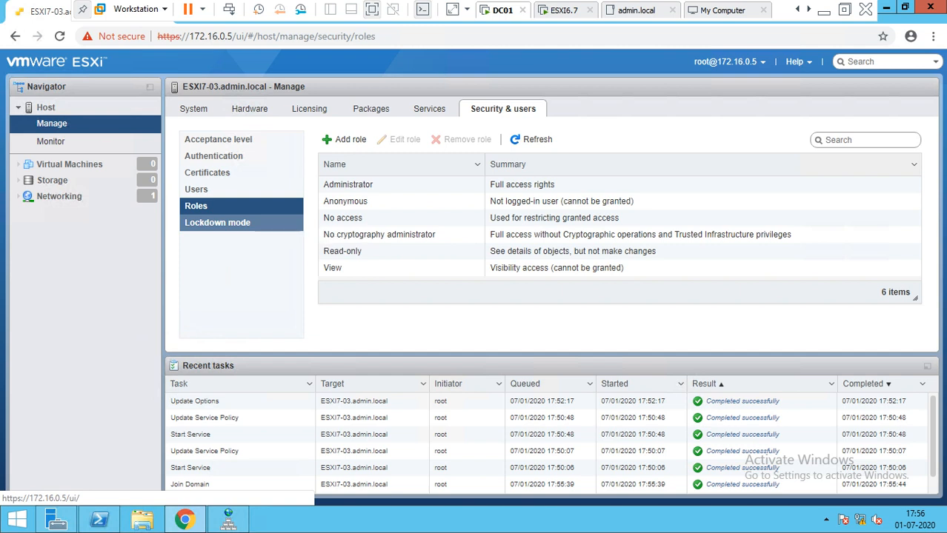
Step: Confirm lockdown mode is Disabled, then minimize the remote session to the local Windows desktop
left_click(222, 222)
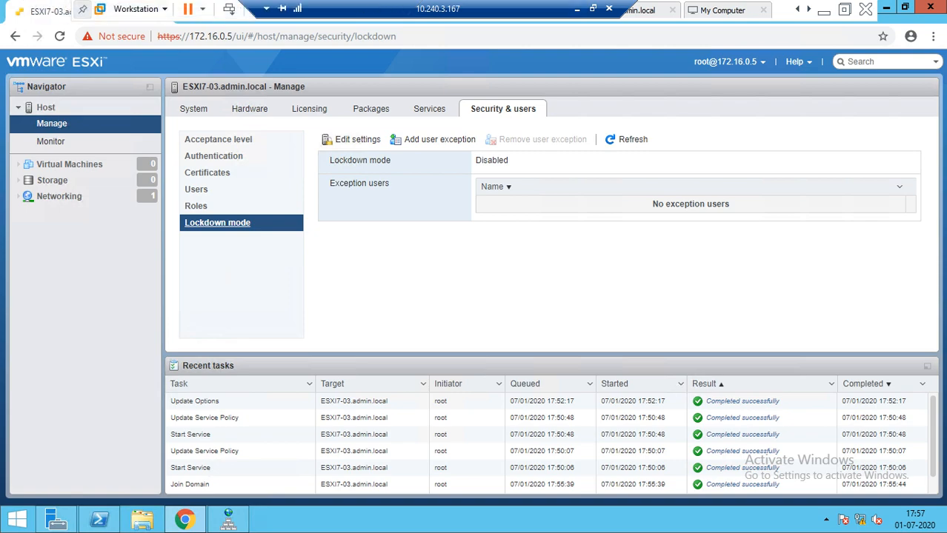
left_click(362, 9)
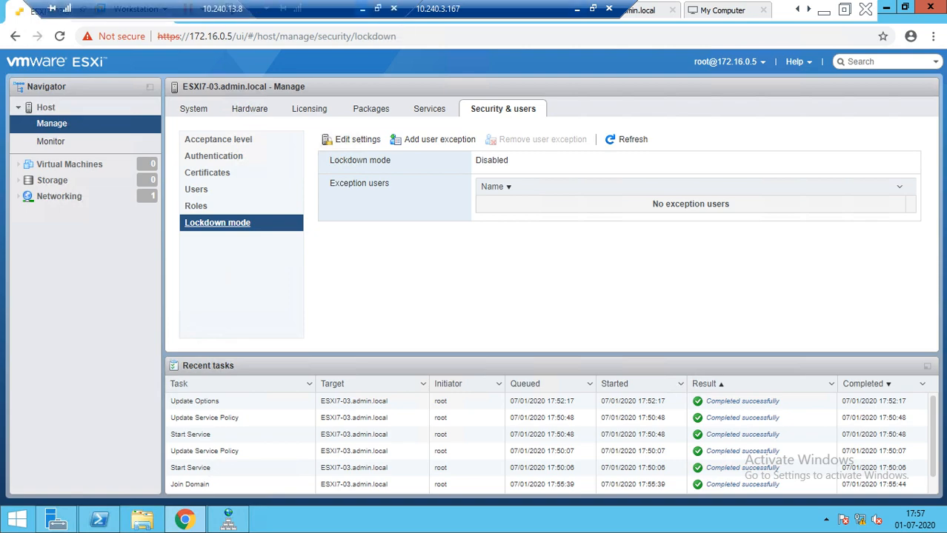
left_click(697, 519)
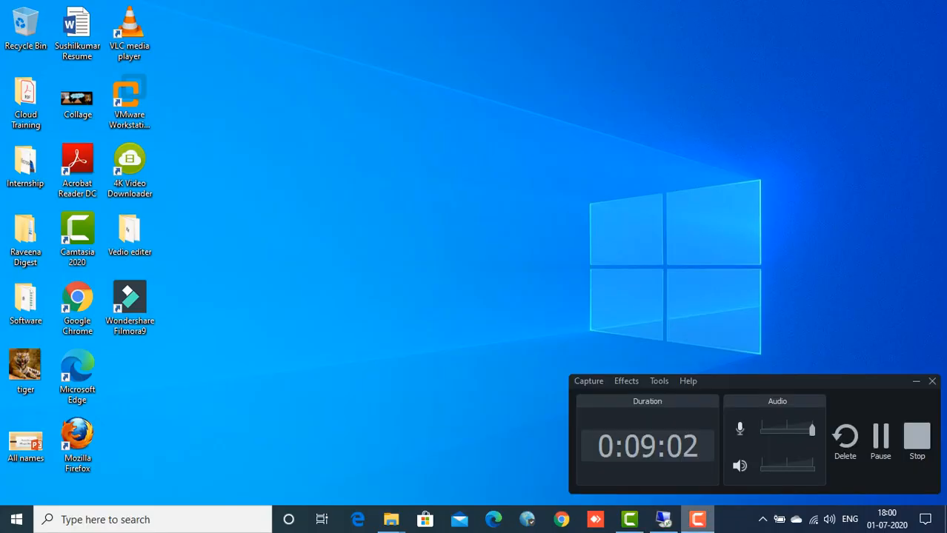